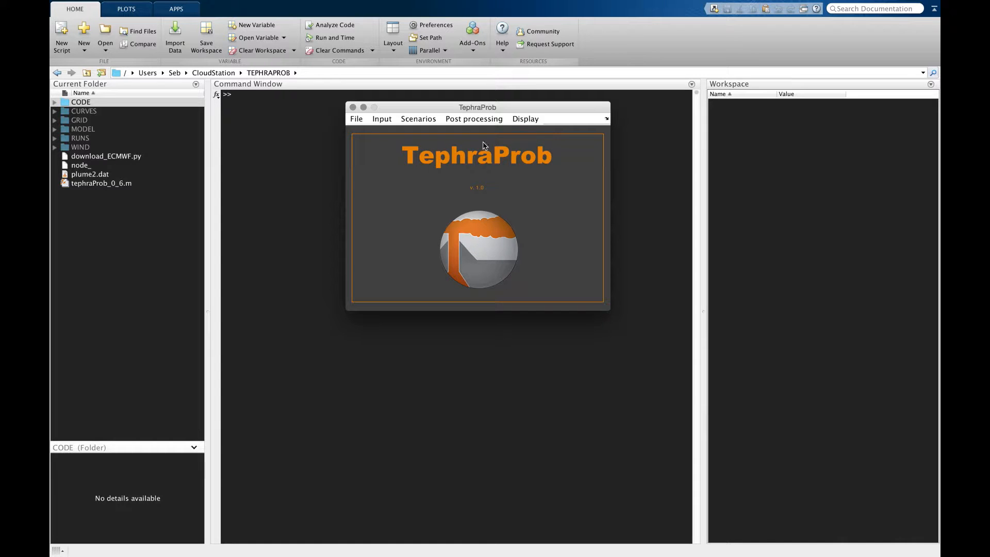
Step: Open the TephraProb preferences and review the full list of mass thresholds for probability calculations
{"action": "left_click", "coordinate": [499, 119]}
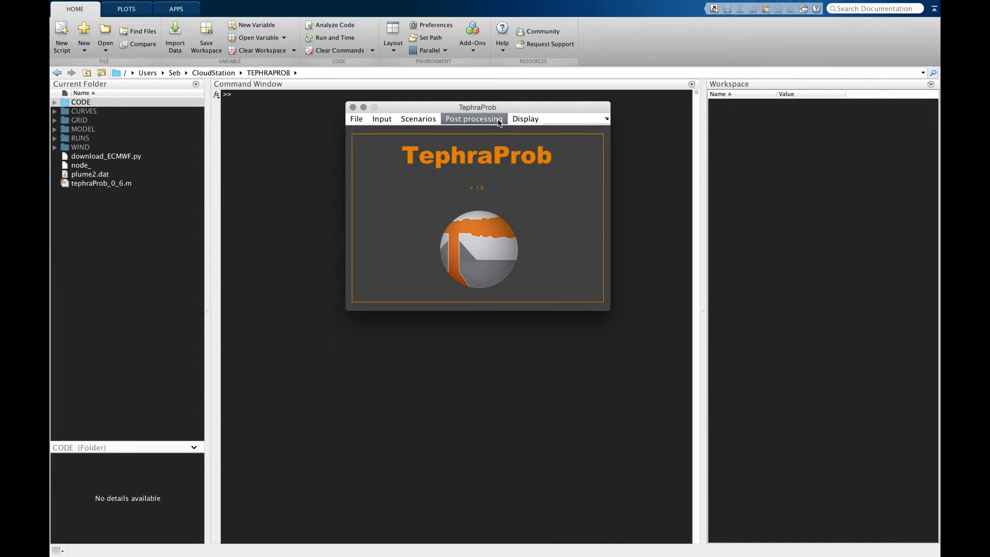
{"action": "mouse_move", "coordinate": [474, 118]}
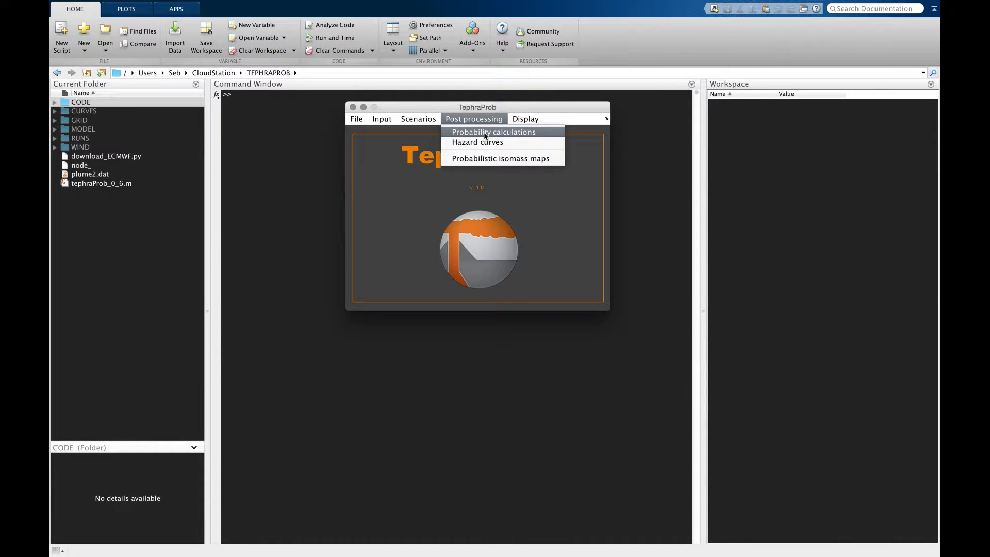
{"action": "left_click", "coordinate": [357, 119]}
{"action": "left_click", "coordinate": [360, 149]}
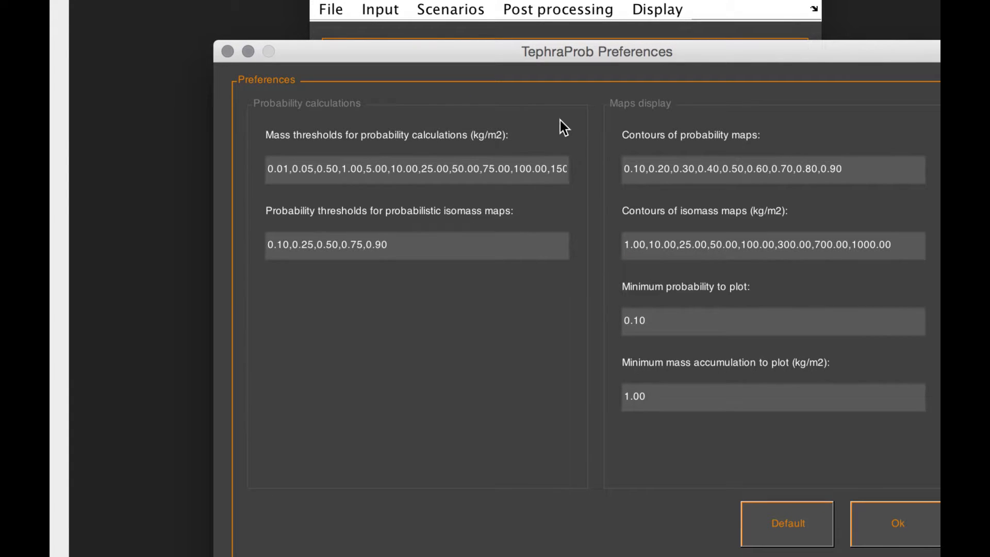
{"action": "left_click_drag", "start_coordinate": [283, 169], "coordinate": [337, 169]}
{"action": "left_click", "coordinate": [363, 168]}
{"action": "left_click", "coordinate": [347, 170]}
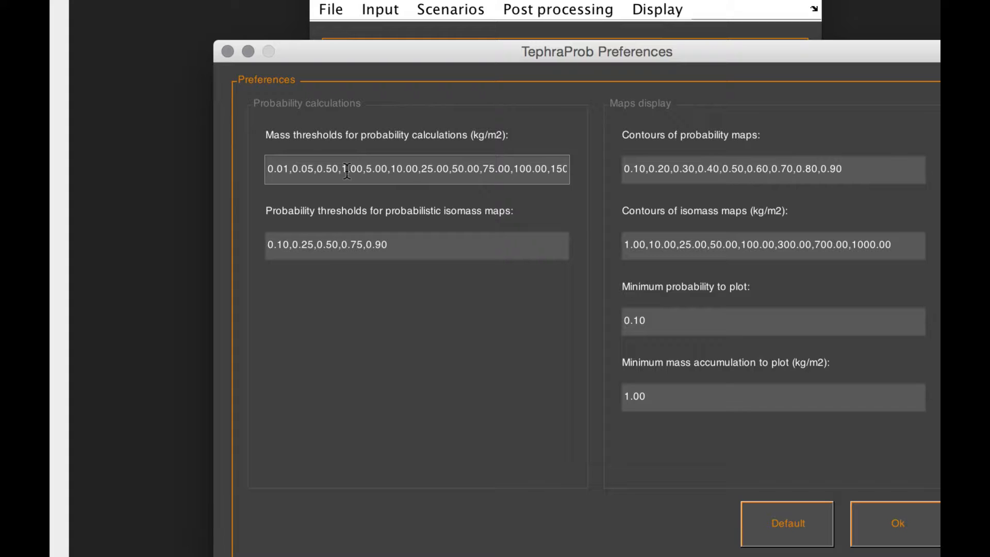
{"action": "mouse_move", "coordinate": [274, 169]}
{"action": "left_mouse_down"}
{"action": "mouse_move", "coordinate": [284, 169]}
{"action": "mouse_move", "coordinate": [270, 168]}
{"action": "left_mouse_up"}
{"action": "left_click_drag", "start_coordinate": [419, 168], "coordinate": [682, 192]}
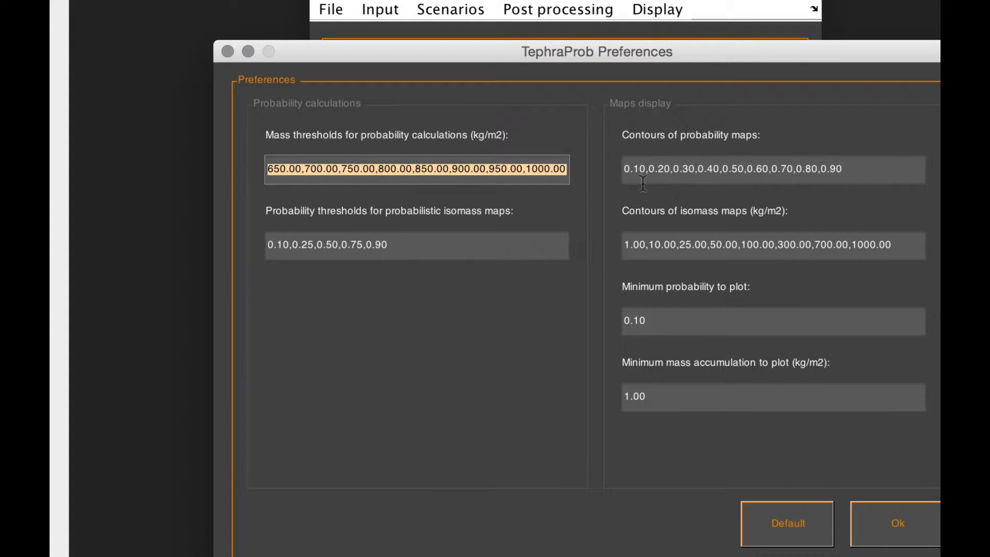
{"action": "left_click", "coordinate": [533, 168]}
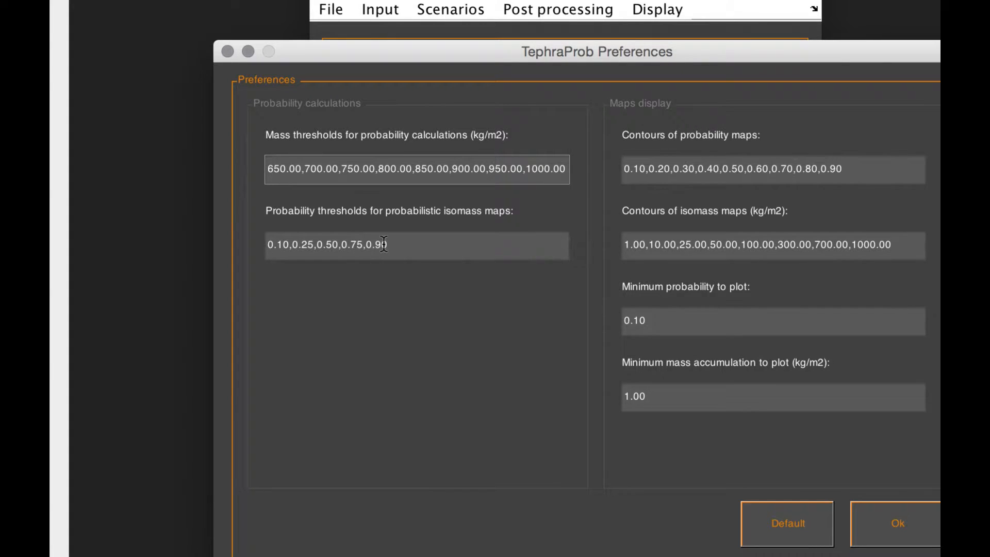
Step: Review the probability thresholds for probabilistic isomass maps and close the preferences
{"action": "left_click_drag", "start_coordinate": [404, 244], "coordinate": [276, 232]}
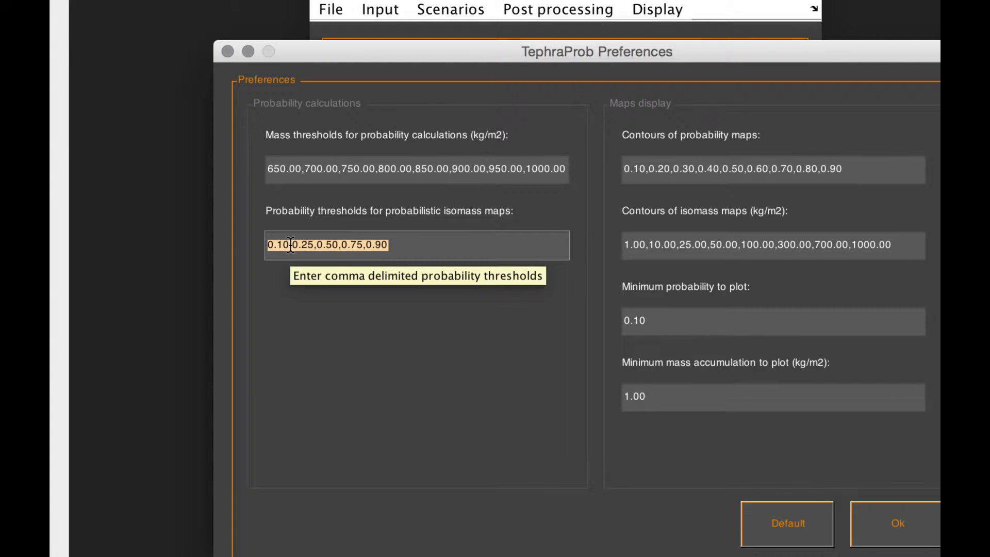
{"action": "left_click_drag", "start_coordinate": [290, 244], "coordinate": [267, 244]}
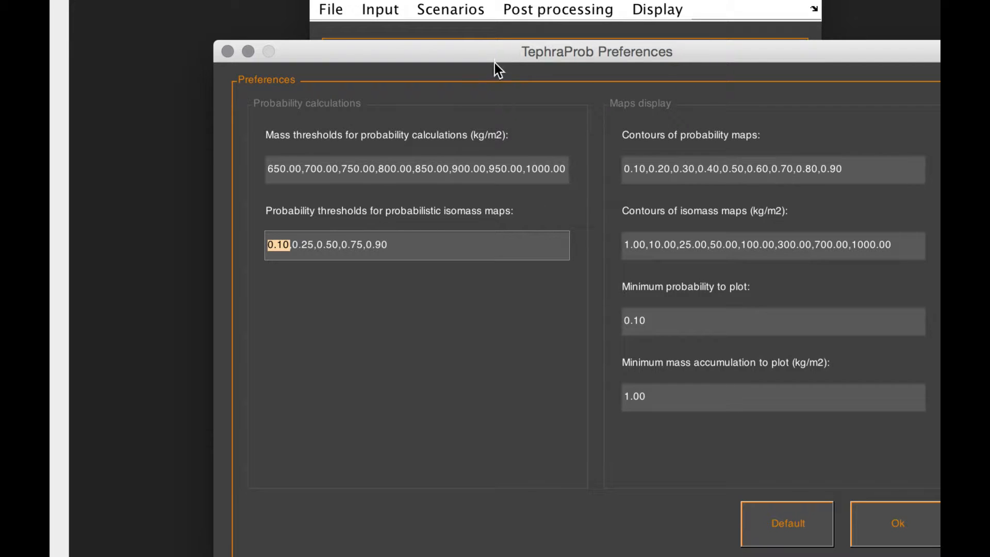
{"action": "left_click", "coordinate": [228, 52]}
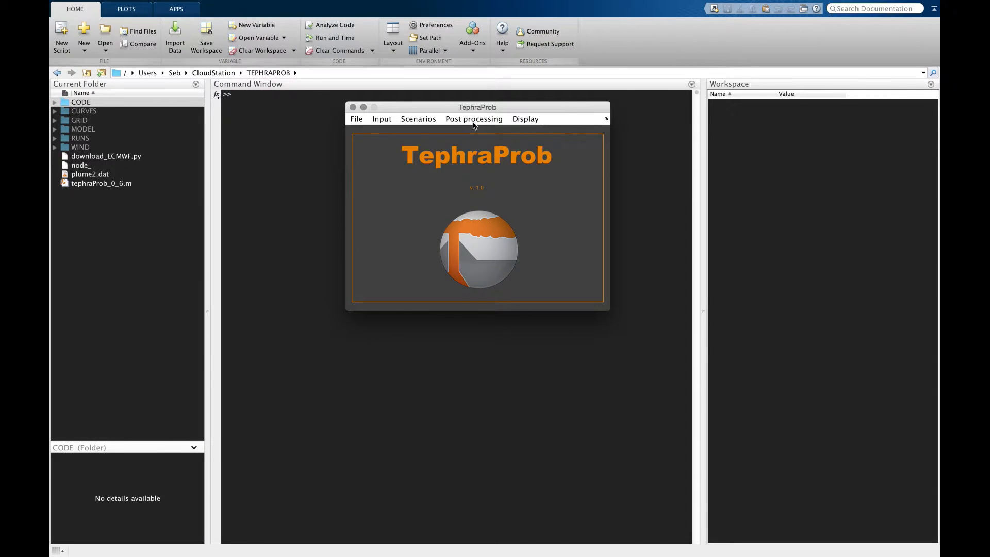
Step: Run the probability calculations on cordon_2011_1.mat from RUNS/cordon_2011/1, choosing to sum the results again
{"action": "left_click", "coordinate": [474, 123]}
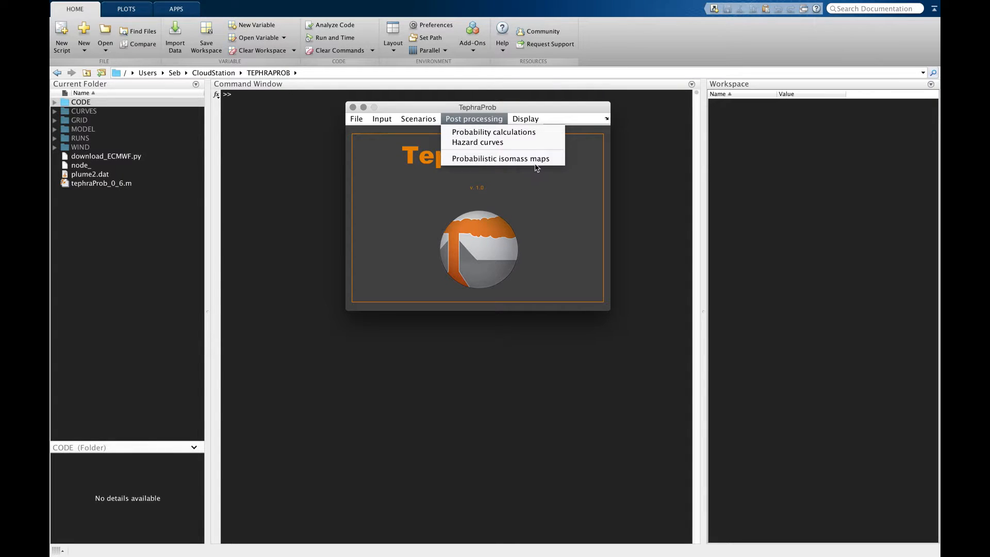
{"action": "left_click", "coordinate": [480, 131]}
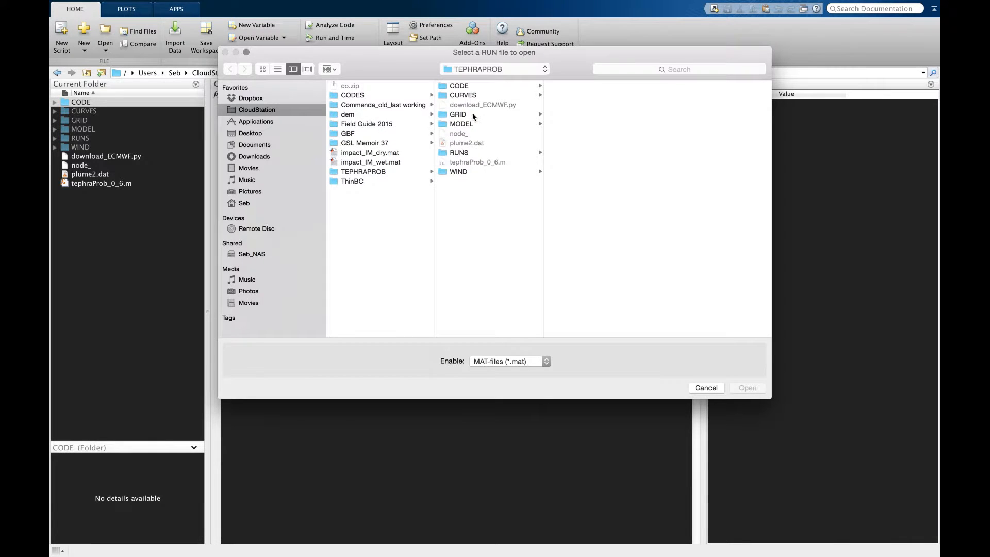
{"action": "left_click", "coordinate": [465, 153]}
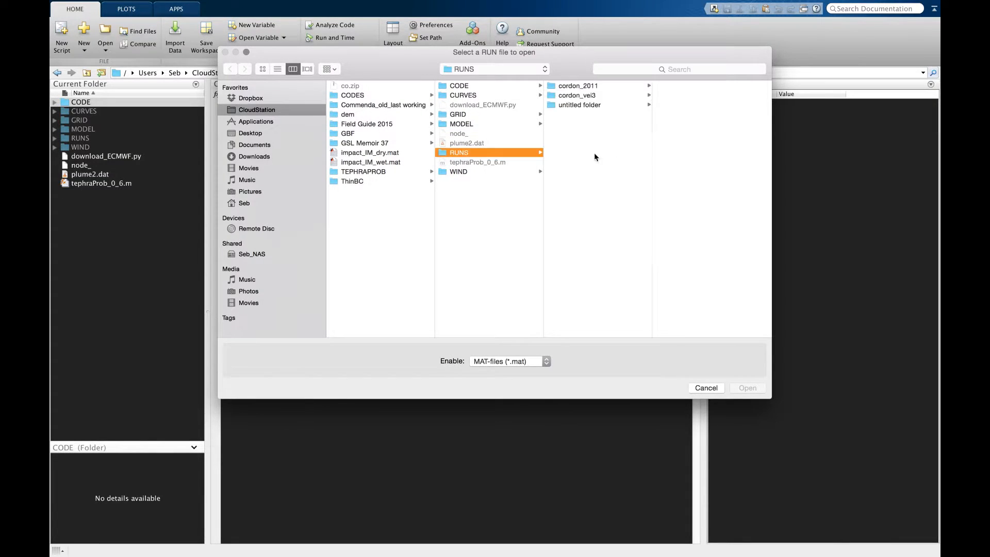
{"action": "left_click", "coordinate": [603, 87]}
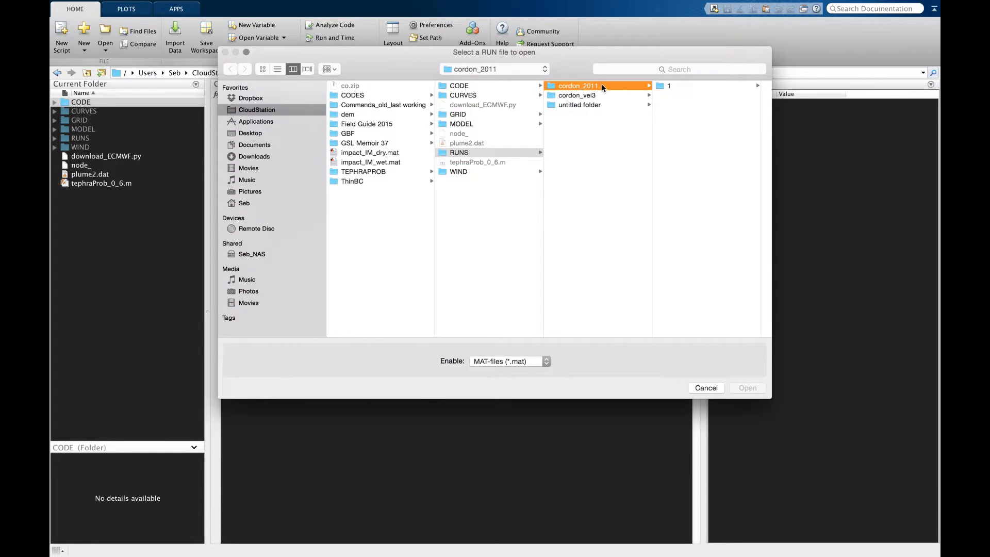
{"action": "left_click", "coordinate": [670, 87]}
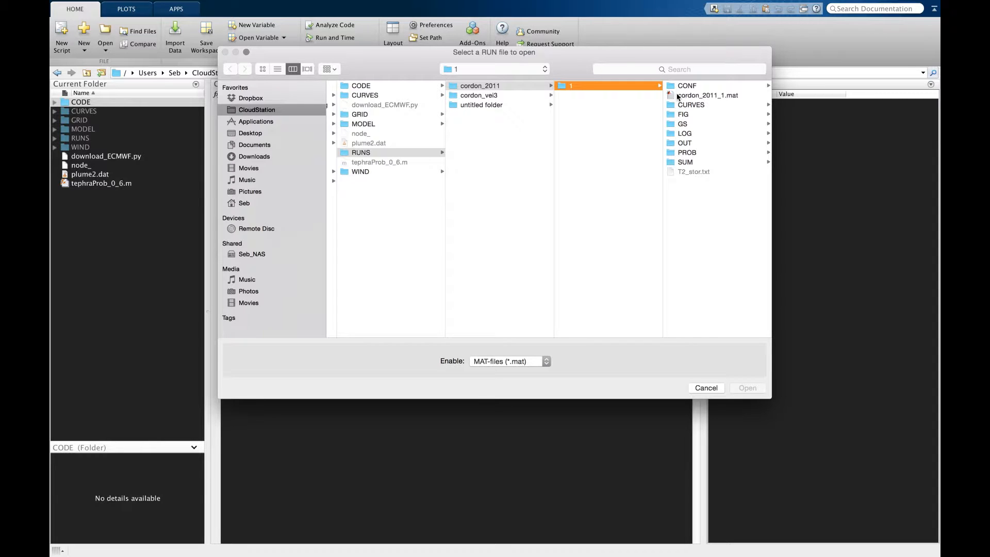
{"action": "left_click", "coordinate": [677, 95]}
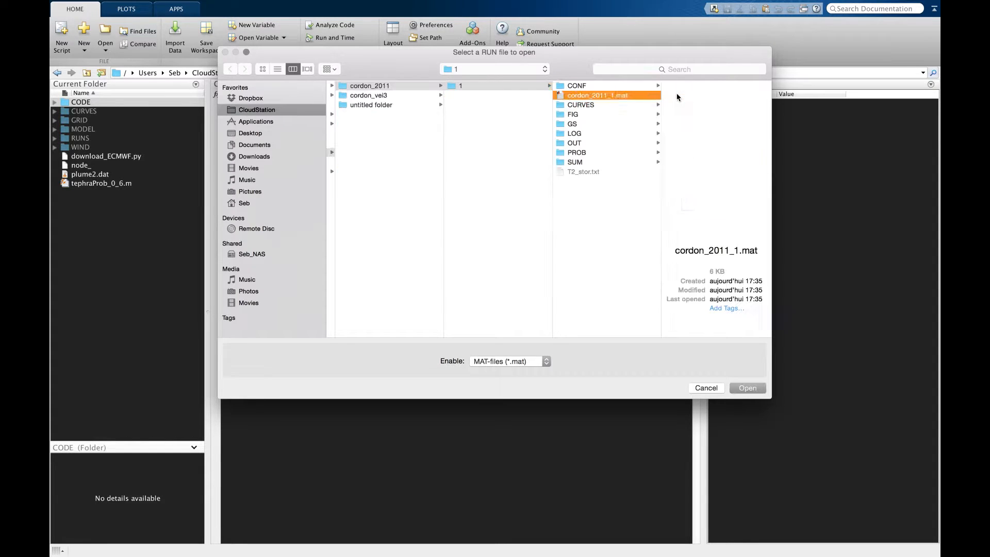
{"action": "double_click", "coordinate": [606, 95]}
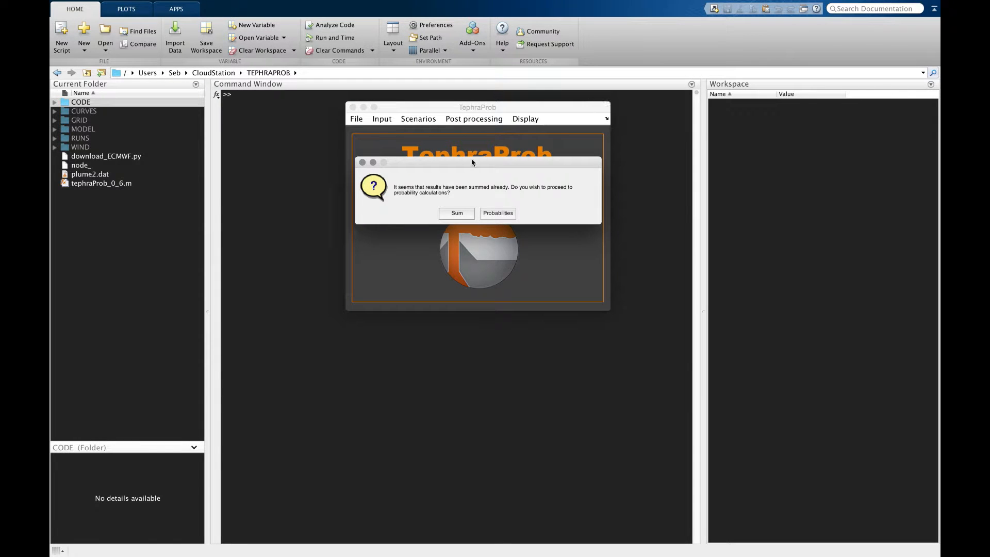
{"action": "left_click", "coordinate": [446, 216]}
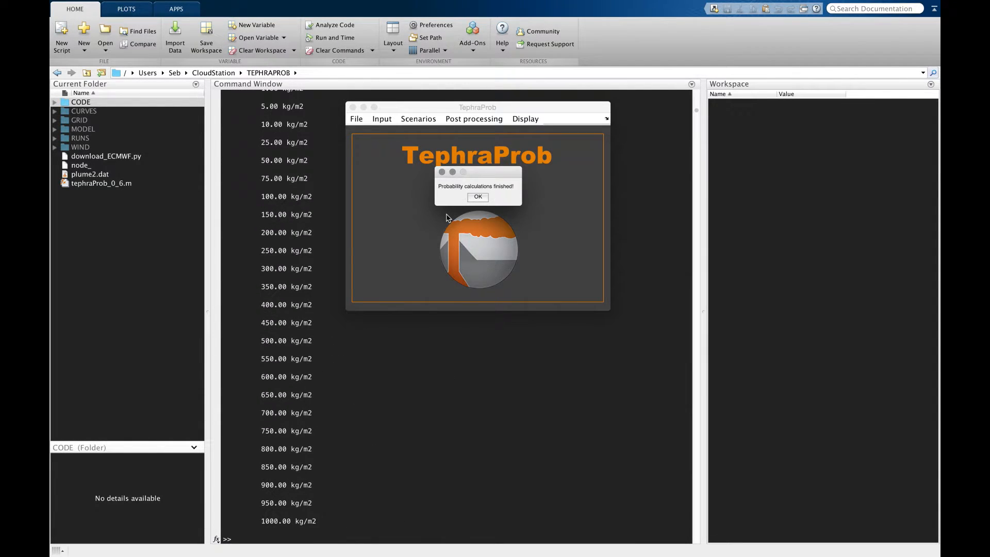
{"action": "left_click", "coordinate": [477, 198]}
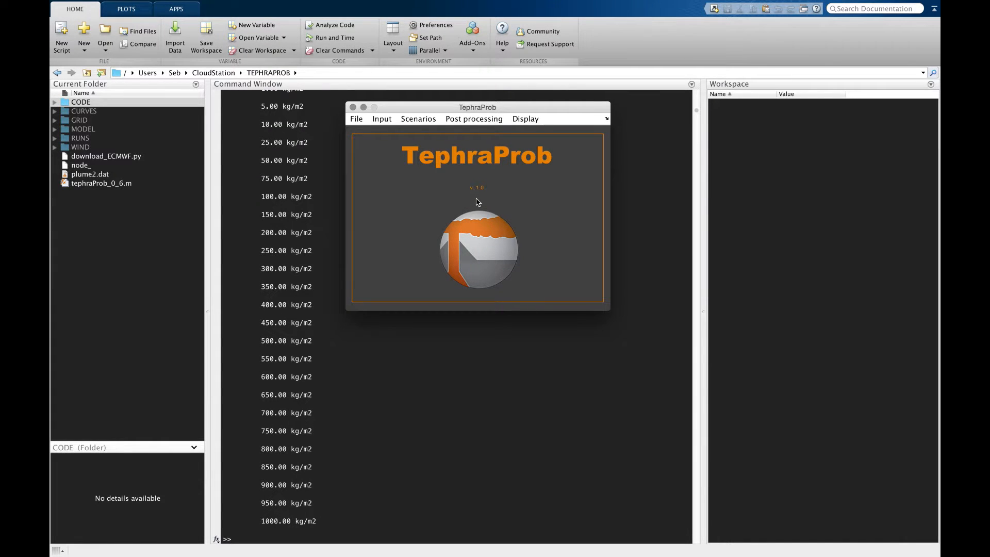
Step: Switch to Finder and examine the run's output files in the OUT/all/1 and SUM/all folders
{"action": "key", "text": "super+Tab"}
{"action": "key", "text": "super+Tab"}
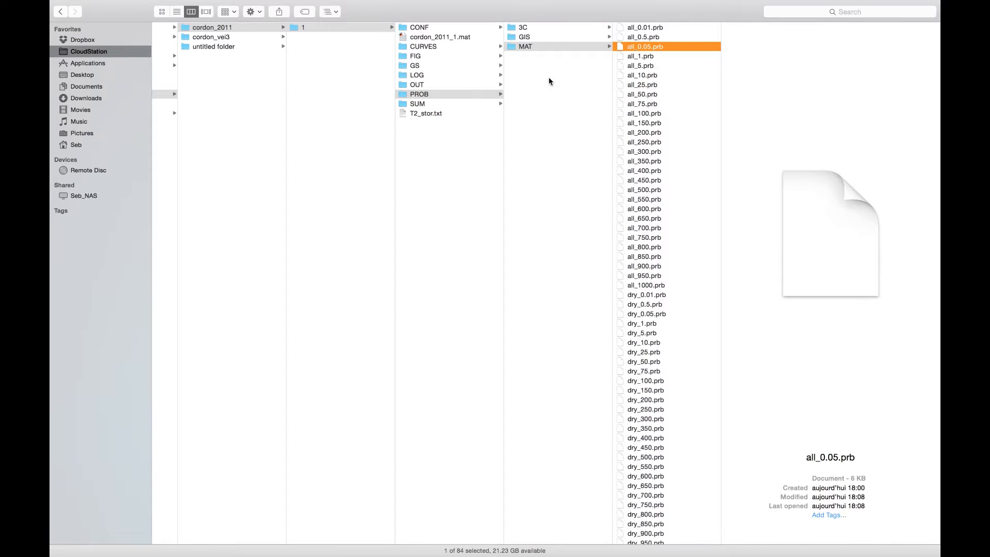
{"action": "left_click", "coordinate": [442, 84]}
{"action": "left_click", "coordinate": [530, 27]}
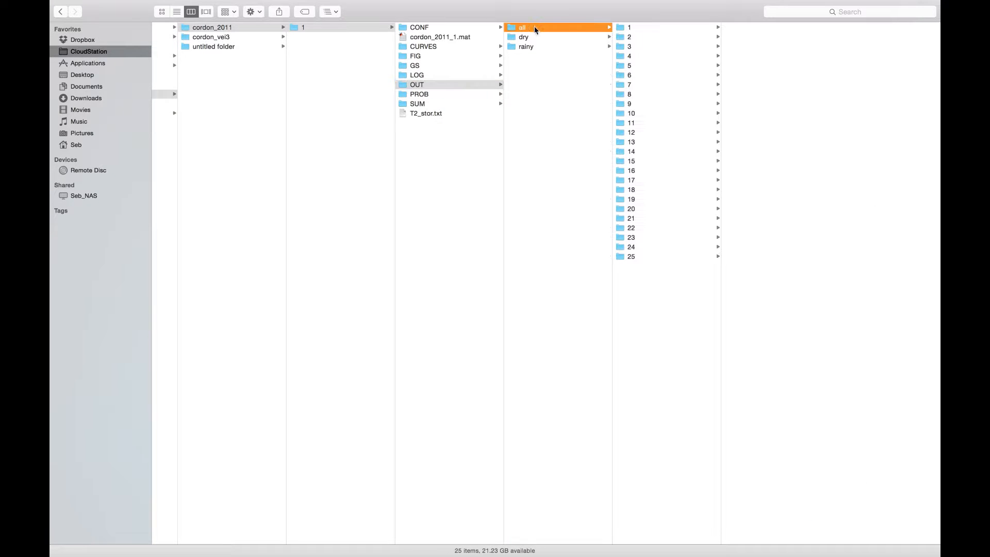
{"action": "left_click", "coordinate": [625, 28]}
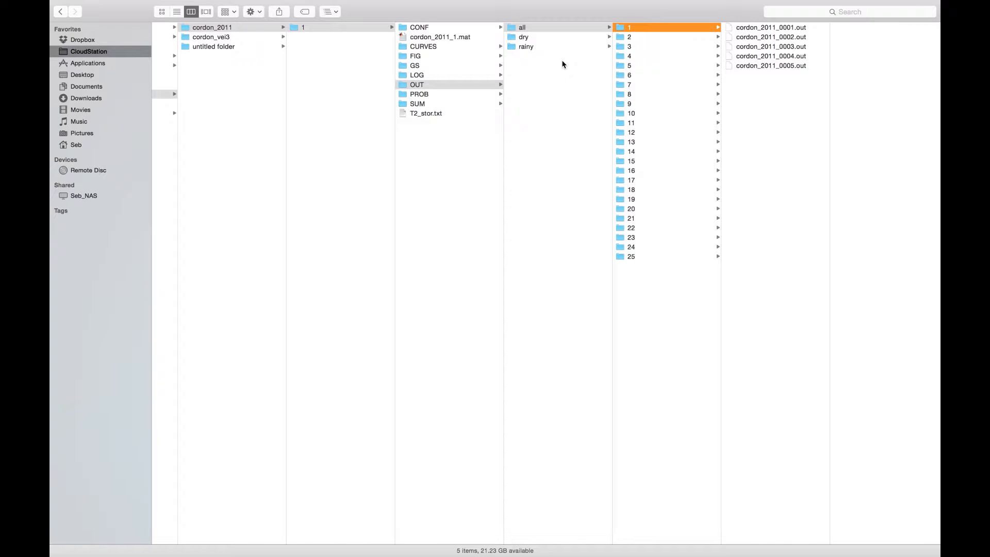
{"action": "left_click", "coordinate": [424, 104]}
{"action": "left_click", "coordinate": [535, 27]}
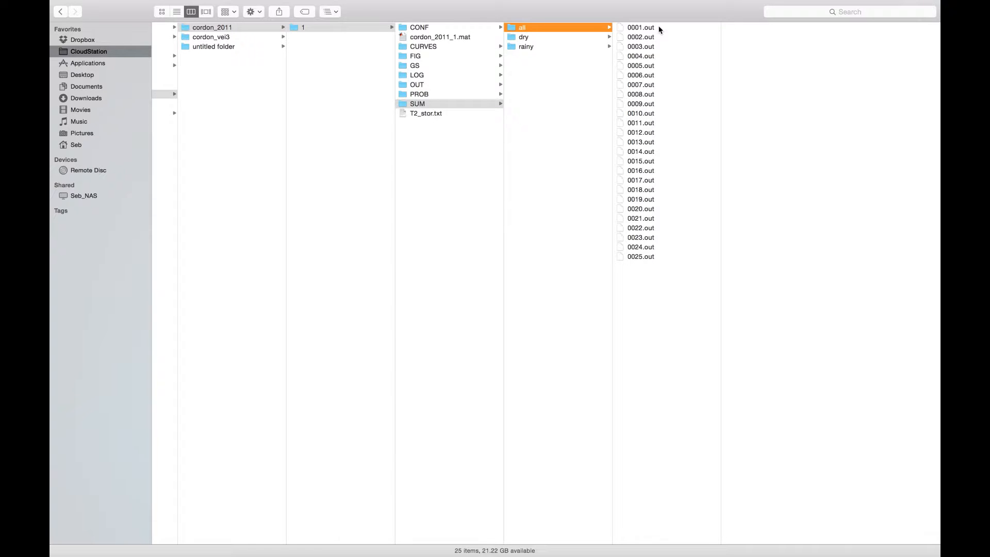
Step: Switch back to MATLAB and review the mass thresholds listed in the command output
{"action": "key", "text": "super+Tab"}
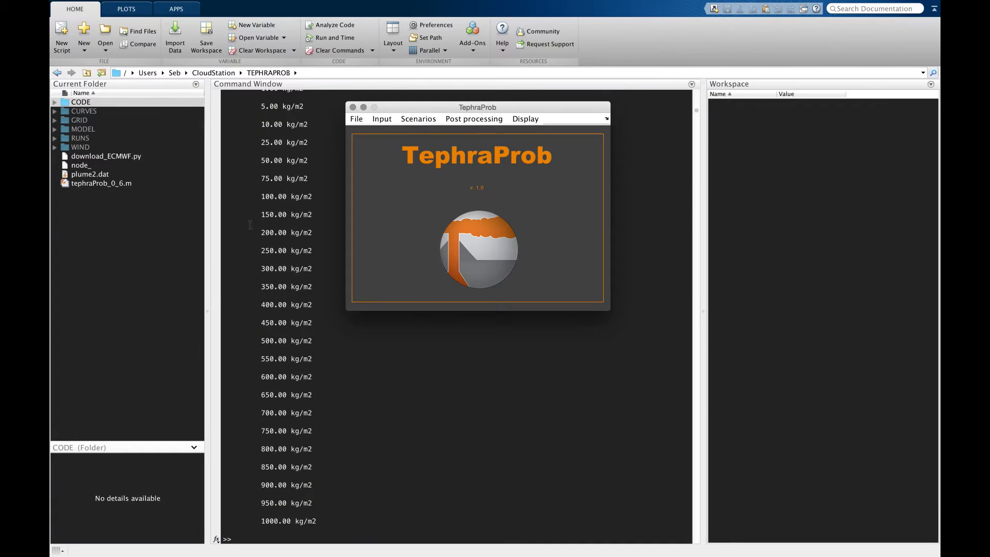
{"action": "left_click", "coordinate": [250, 225]}
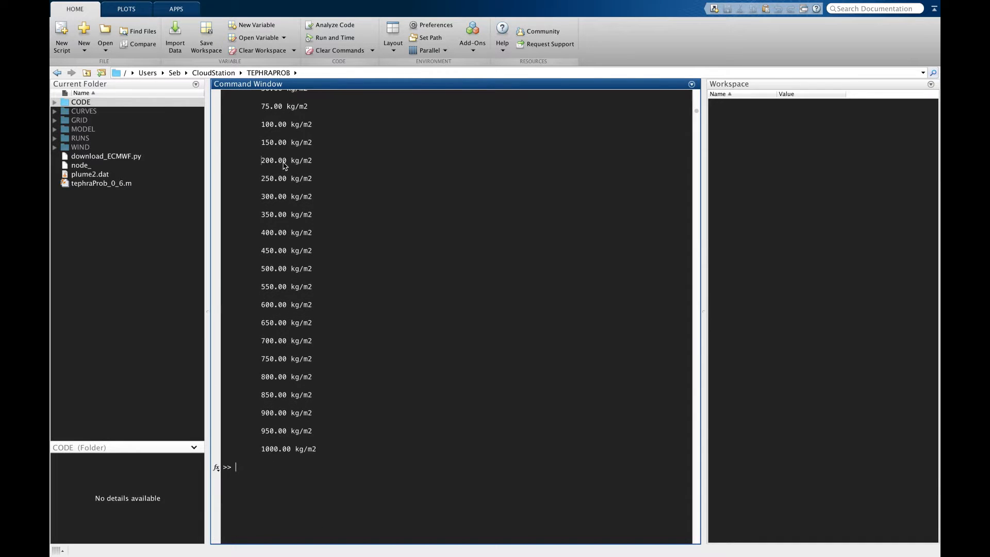
{"action": "scroll", "coordinate": [285, 266], "scroll_direction": "down", "scroll_amount": 5}
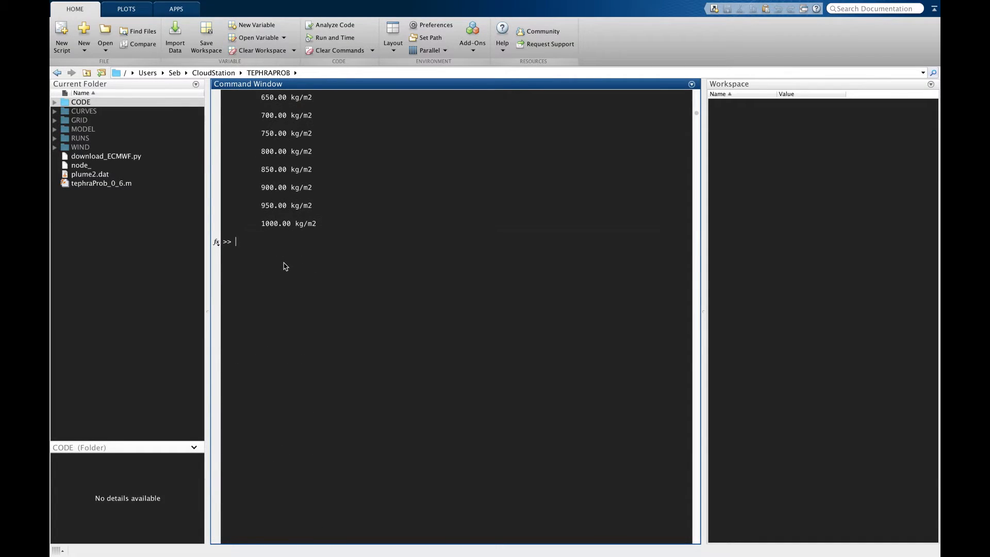
Step: Switch to Finder and locate the all_75.prb file in the run's PROB/3C folder
{"action": "key", "text": "super+Tab"}
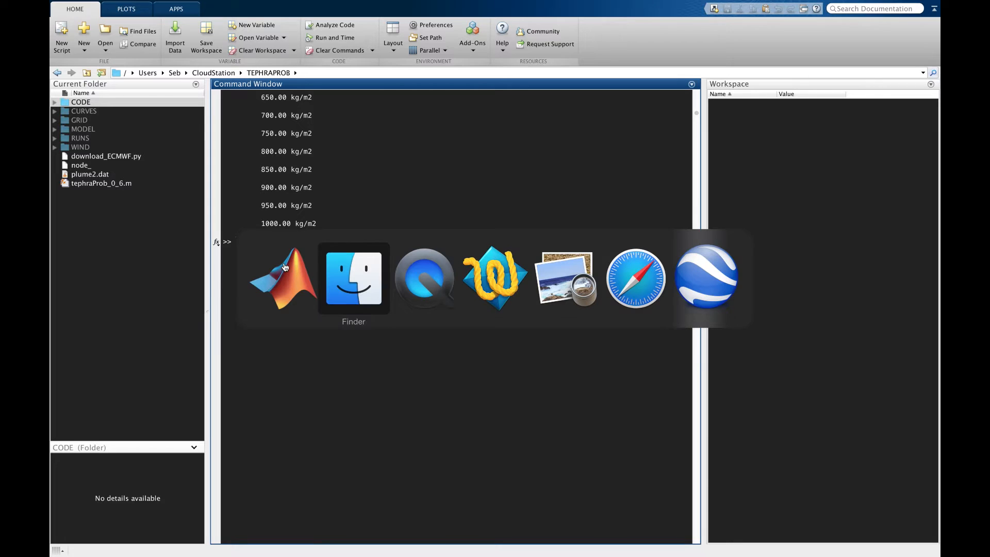
{"action": "left_click", "coordinate": [358, 272]}
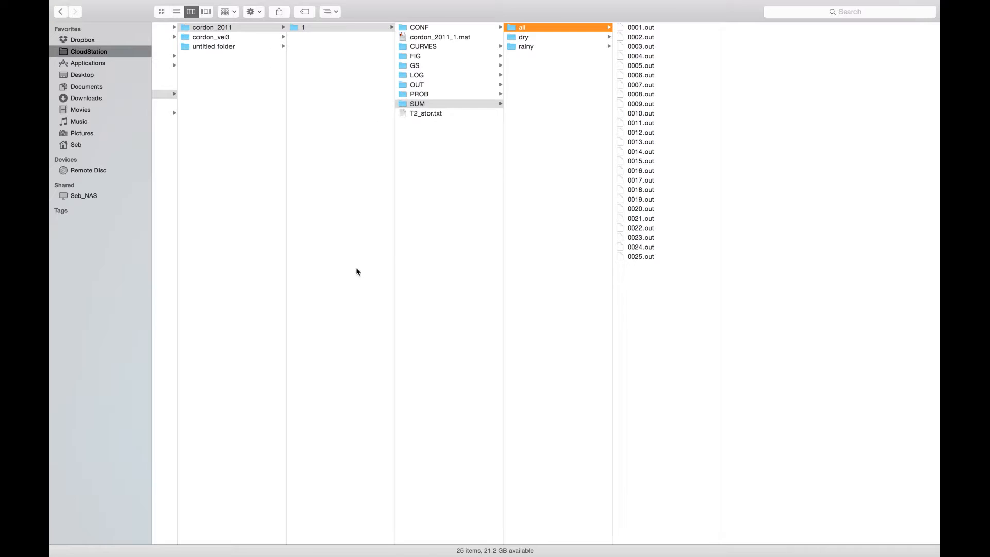
{"action": "left_click", "coordinate": [420, 96]}
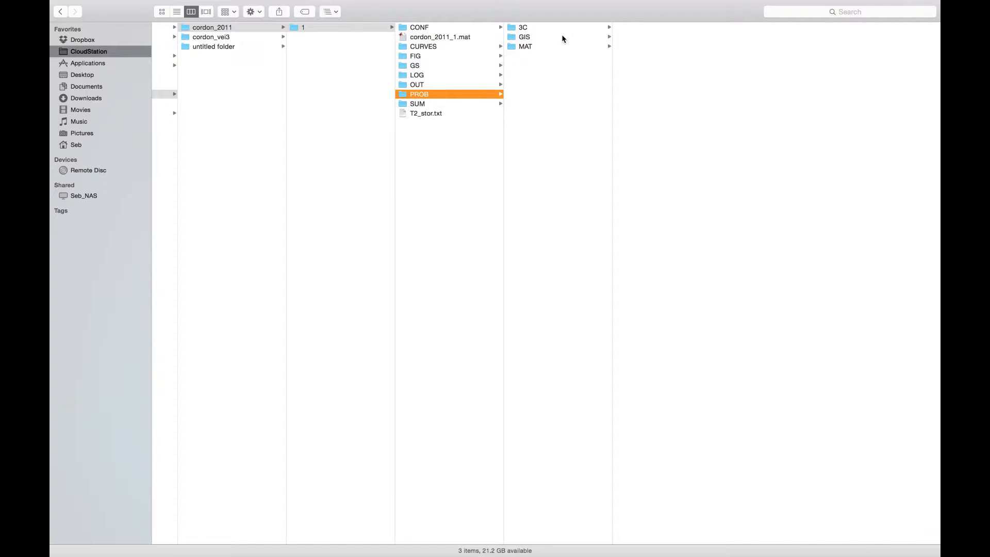
{"action": "left_click", "coordinate": [521, 27]}
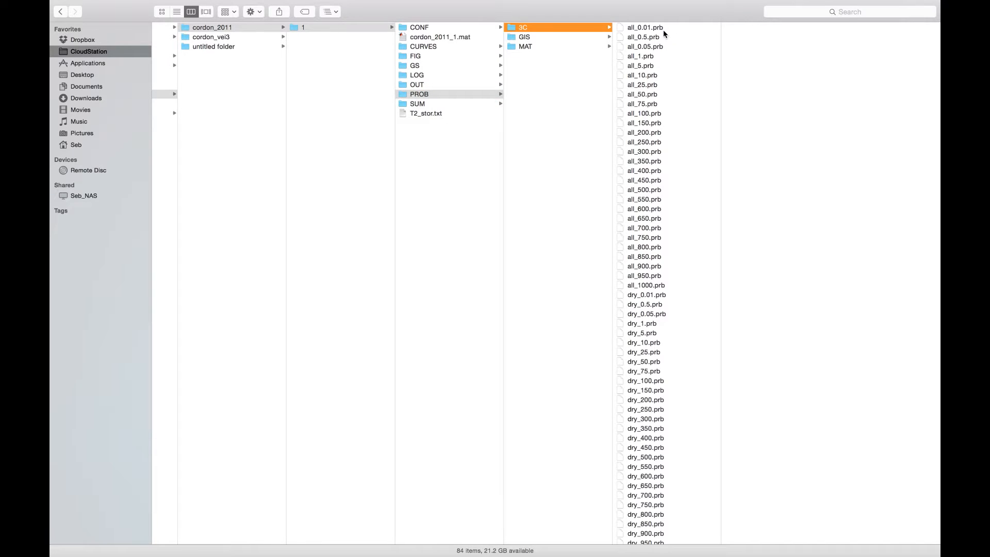
{"action": "left_click", "coordinate": [645, 44]}
{"action": "left_click", "coordinate": [643, 103]}
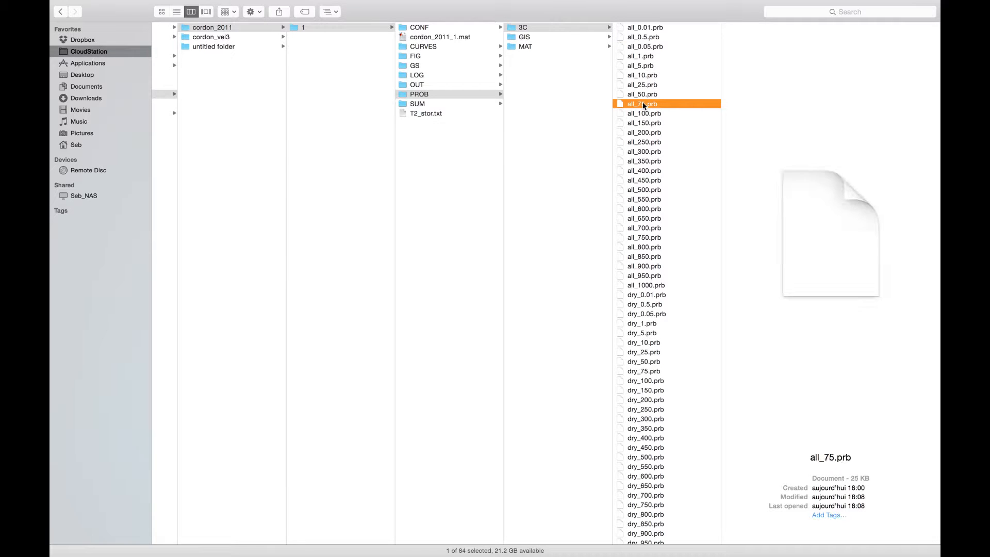
Step: Open all_75.prb in the text editor and examine its coordinate and probability columns
{"action": "left_click", "coordinate": [644, 105]}
{"action": "key", "text": "super+Tab"}
{"action": "key", "text": "super+Tab"}
{"action": "key", "text": "super+Tab"}
{"action": "left_click_drag", "start_coordinate": [644, 106], "coordinate": [128, 152]}
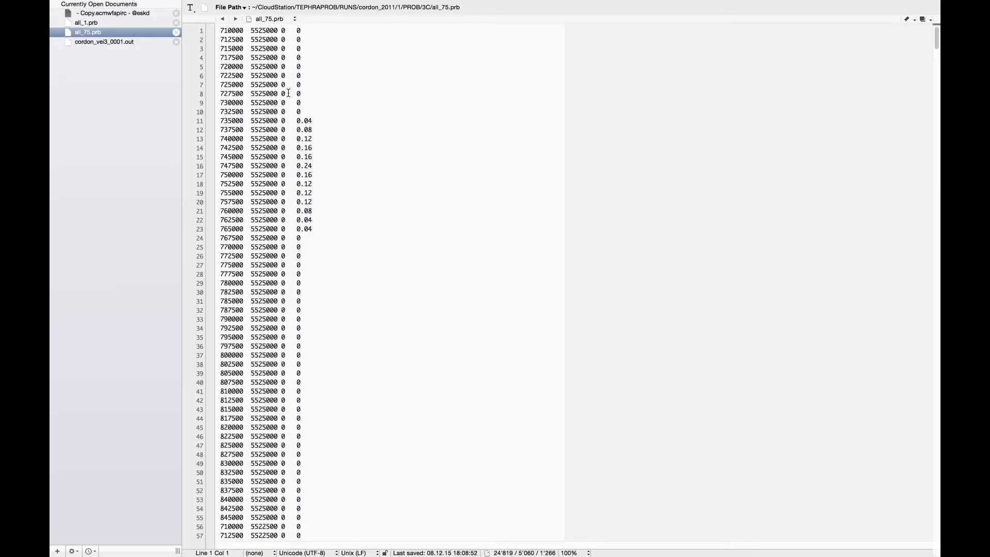
{"action": "left_click", "coordinate": [309, 58]}
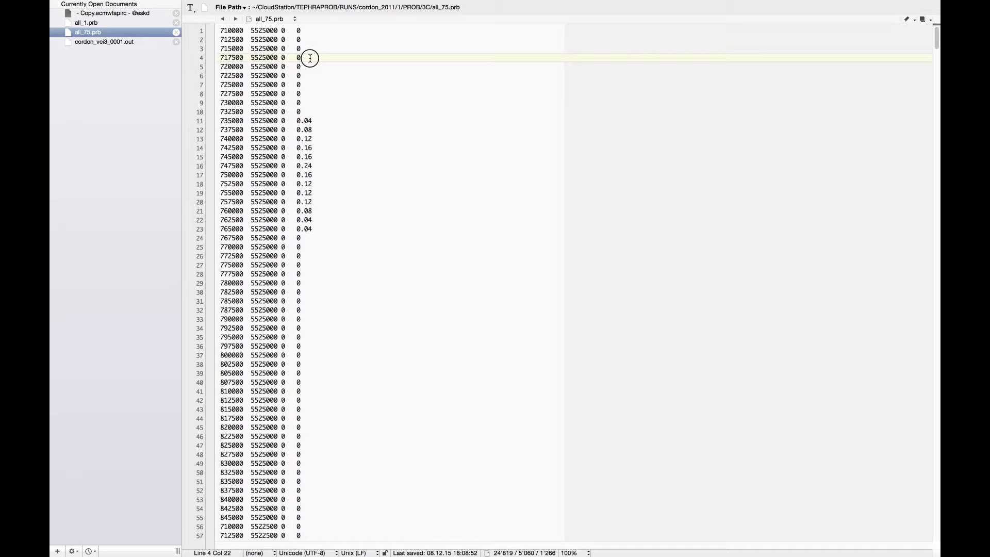
Step: Compare the columns of cordon_vei3_0001.out with those of all_75.prb and switch back to Finder
{"action": "left_click", "coordinate": [130, 39]}
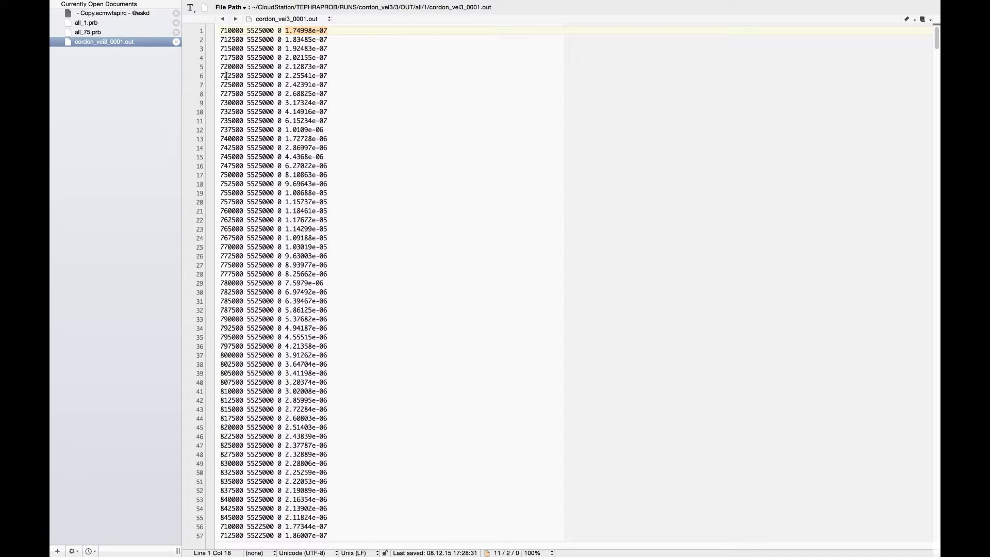
{"action": "left_click", "coordinate": [136, 33]}
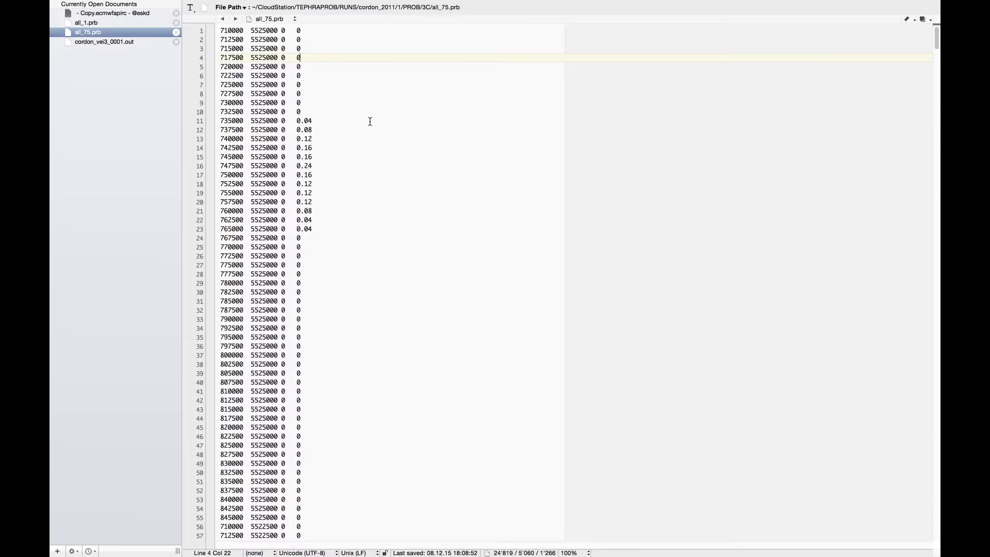
{"action": "key", "text": "super+Tab"}
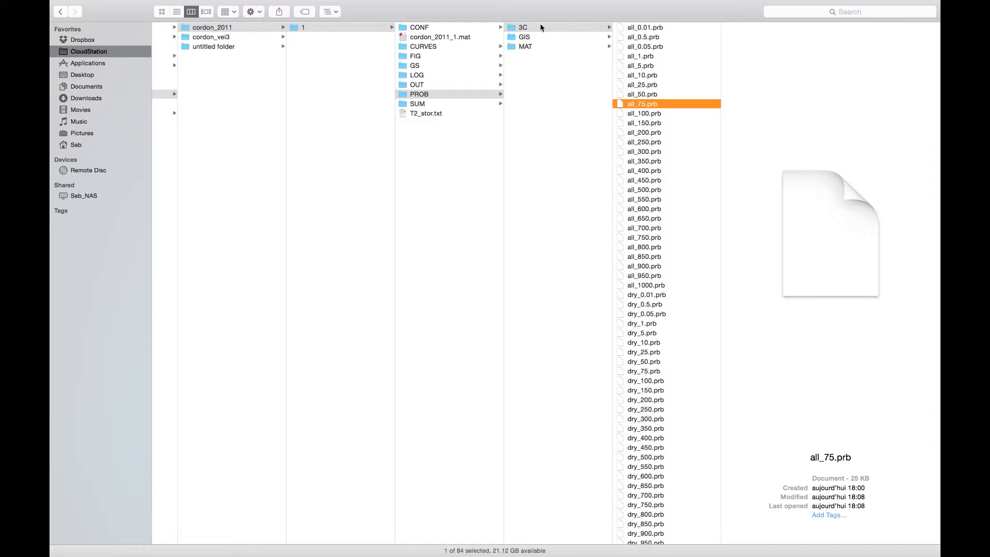
Step: Preview the all_100.txt grid in the PROB/GIS folder and select all_350.prb in the MAT folder
{"action": "left_click", "coordinate": [528, 36]}
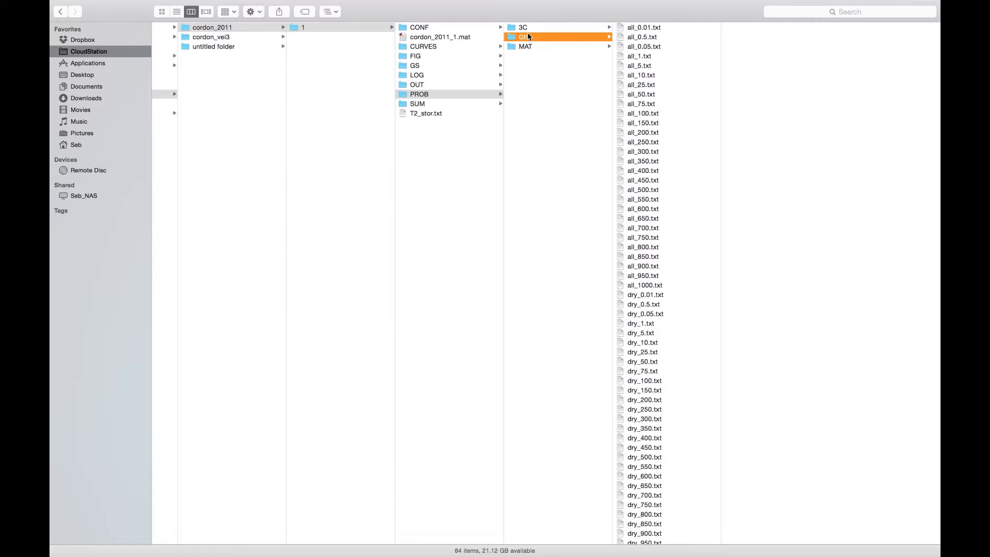
{"action": "left_click", "coordinate": [670, 112]}
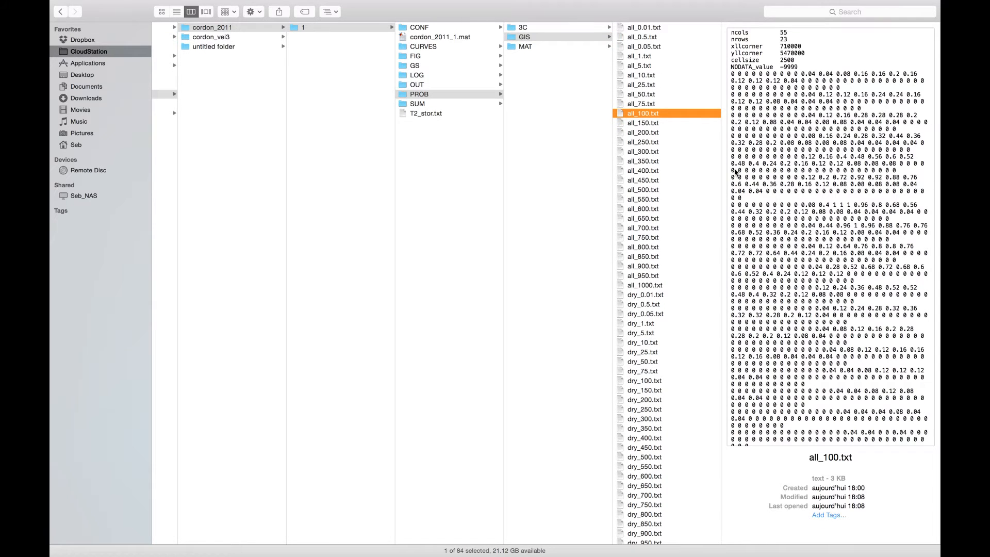
{"action": "key", "text": "space"}
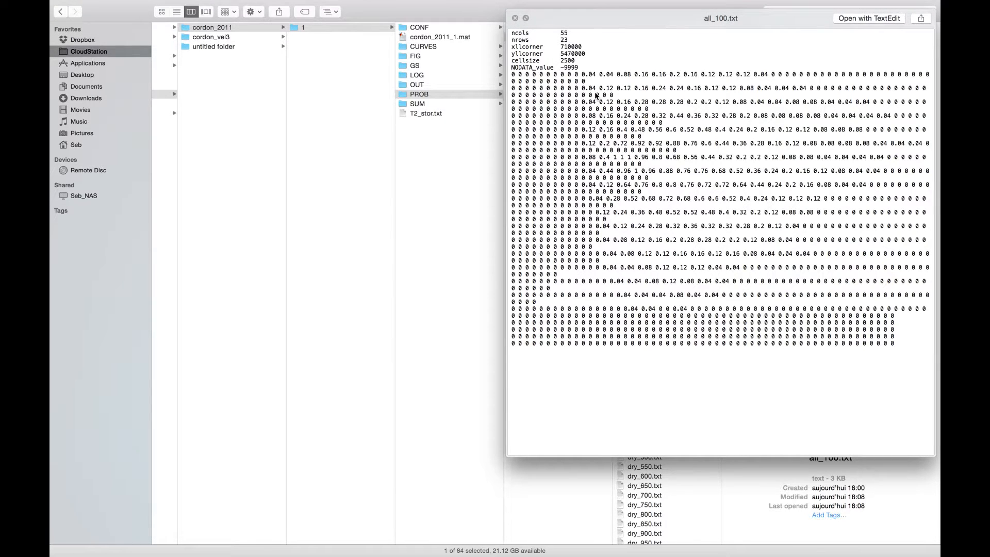
{"action": "key", "text": "space"}
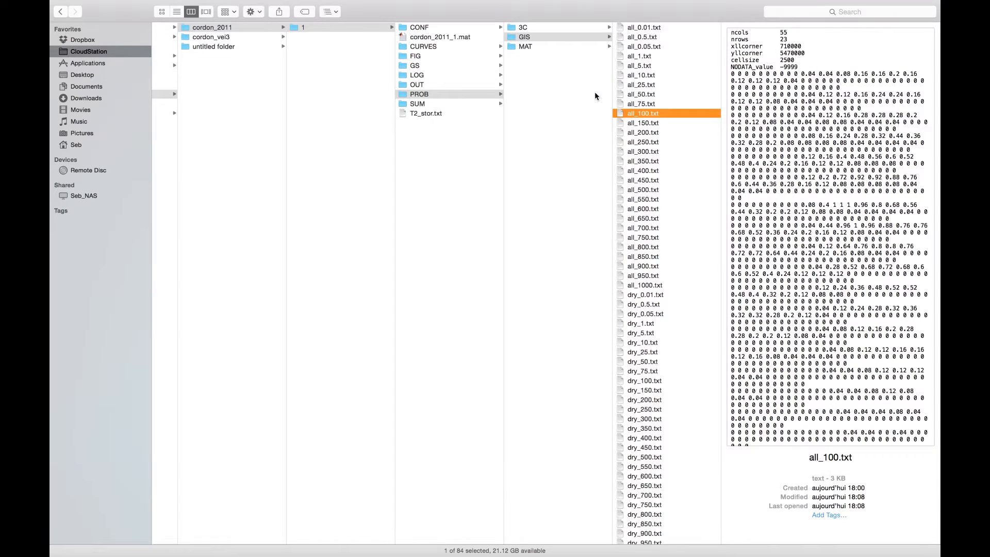
{"action": "left_click", "coordinate": [524, 48]}
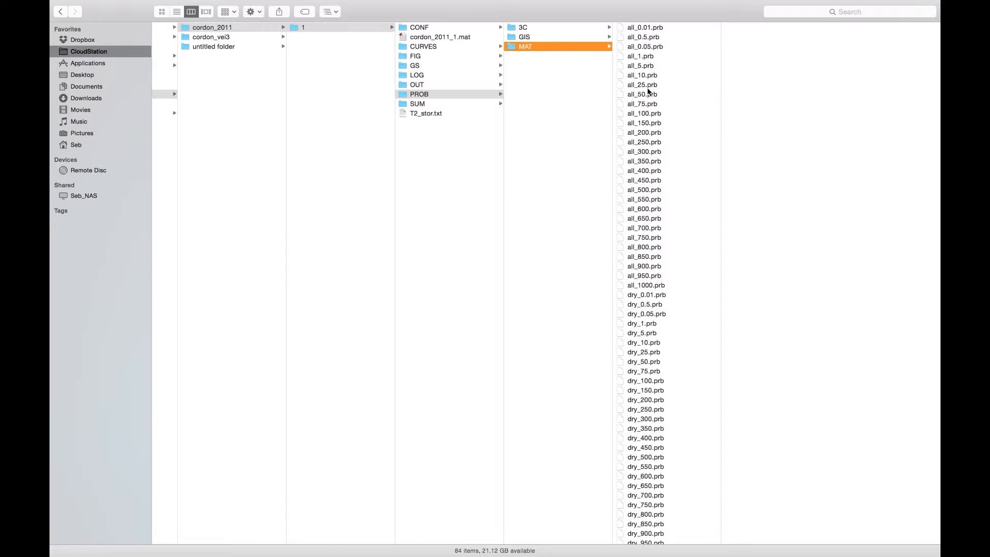
{"action": "left_click", "coordinate": [676, 164]}
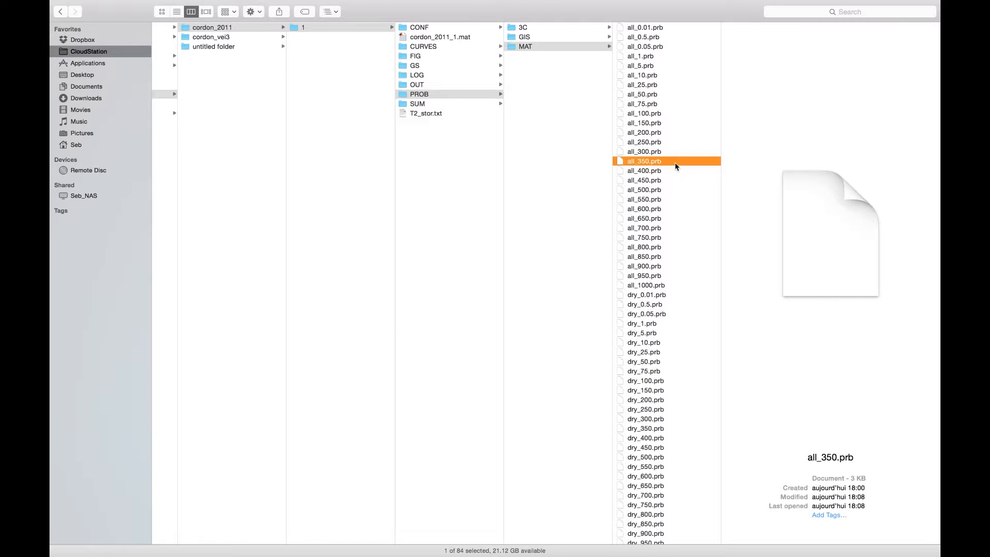
Step: Switch to MATLAB, start TephraProb's hazard curves calculation and load the run file cordon_2011_1.mat
{"action": "key", "text": "super+Tab"}
{"action": "key", "text": "super+Tab"}
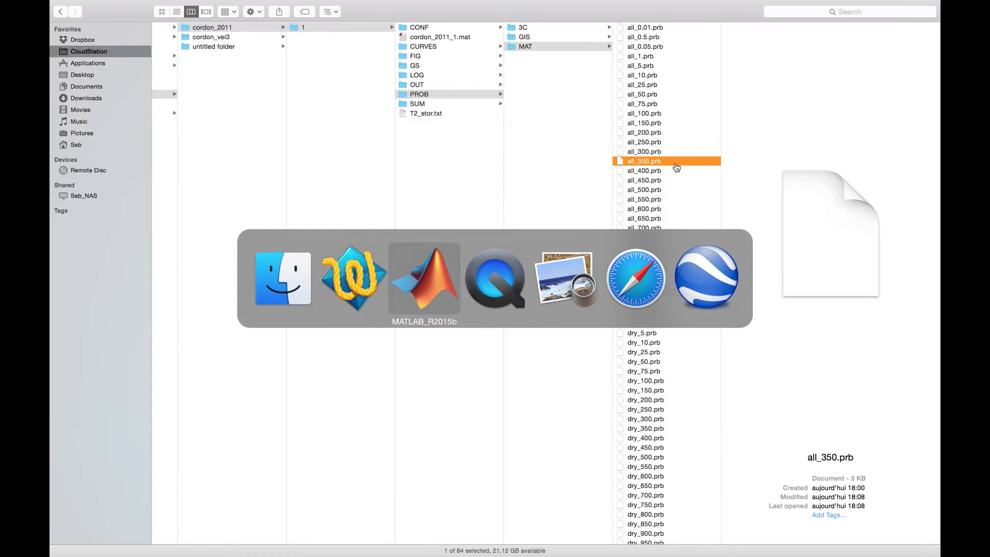
{"action": "scroll", "coordinate": [451, 273], "scroll_direction": "up", "scroll_amount": 15}
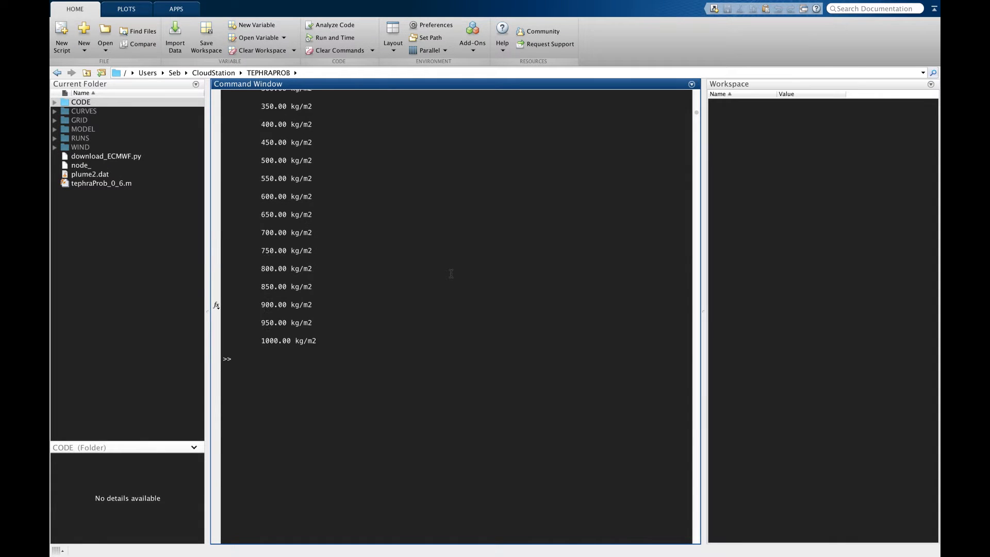
{"action": "key", "text": "super+grave"}
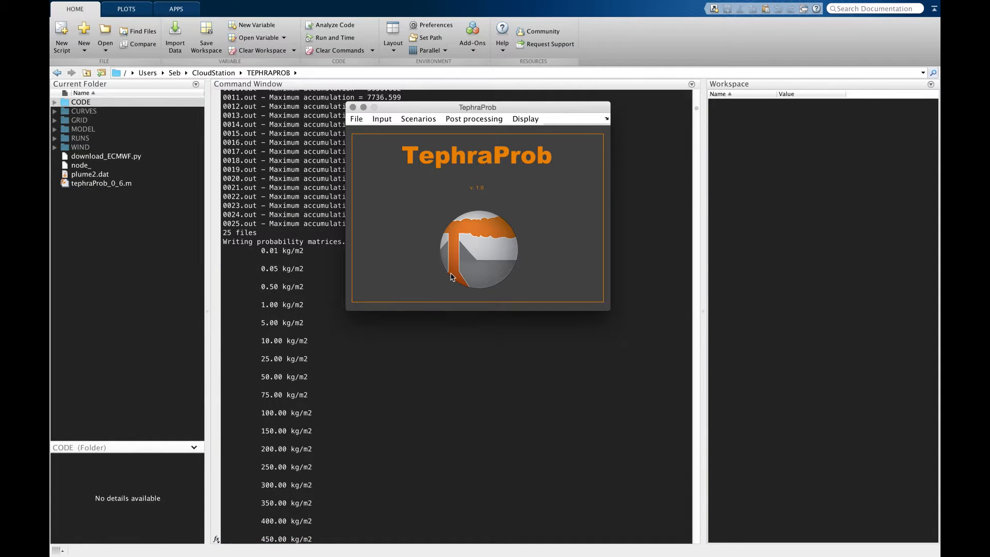
{"action": "left_click", "coordinate": [473, 120]}
{"action": "left_click", "coordinate": [472, 142]}
{"action": "left_click", "coordinate": [448, 155]}
{"action": "left_click", "coordinate": [613, 86]}
{"action": "left_click", "coordinate": [665, 86]}
{"action": "double_click", "coordinate": [688, 96]}
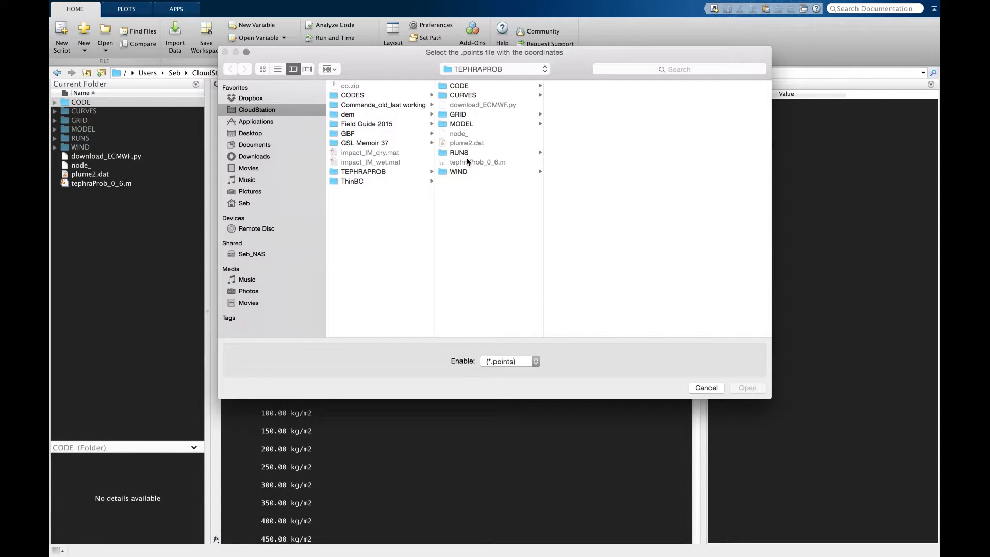
Step: Compute the hazard curves at the locations in GRID/cordon_poi/cordon_poi.points
{"action": "left_click", "coordinate": [466, 114]}
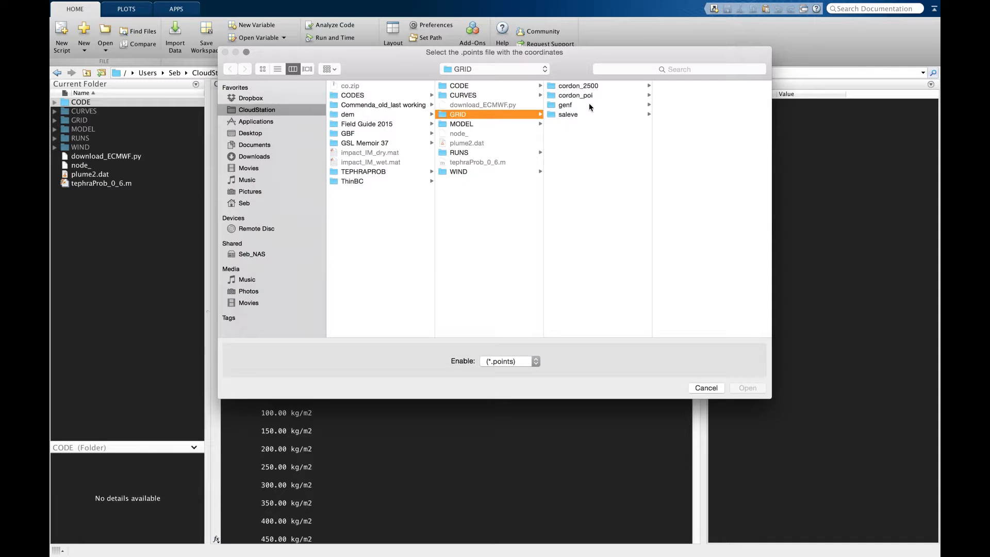
{"action": "left_click", "coordinate": [588, 96]}
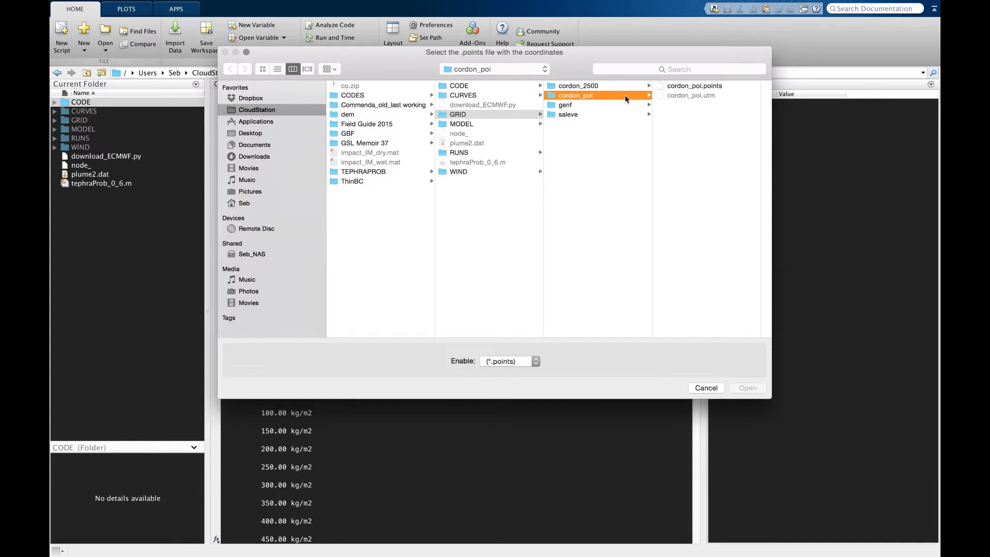
{"action": "left_click", "coordinate": [700, 86]}
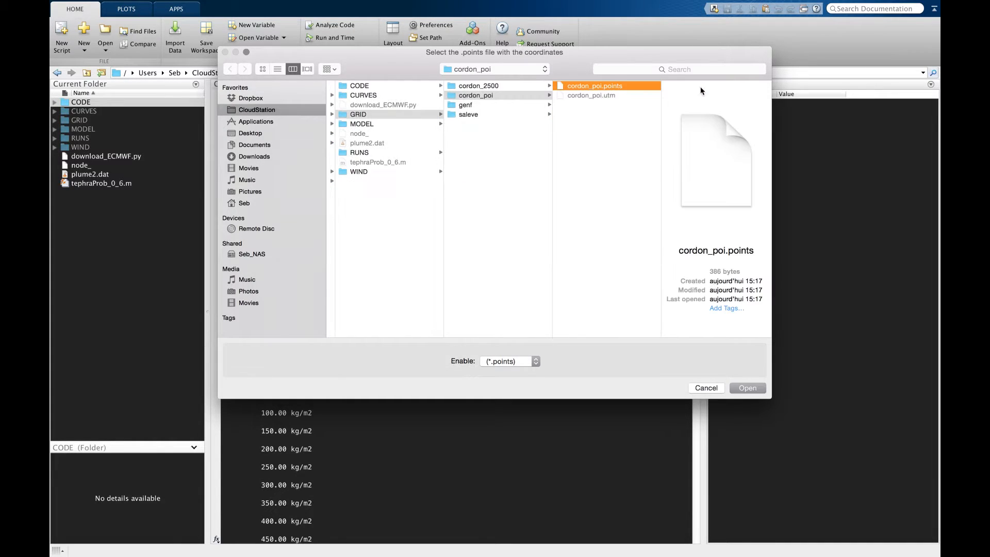
{"action": "left_click", "coordinate": [745, 387]}
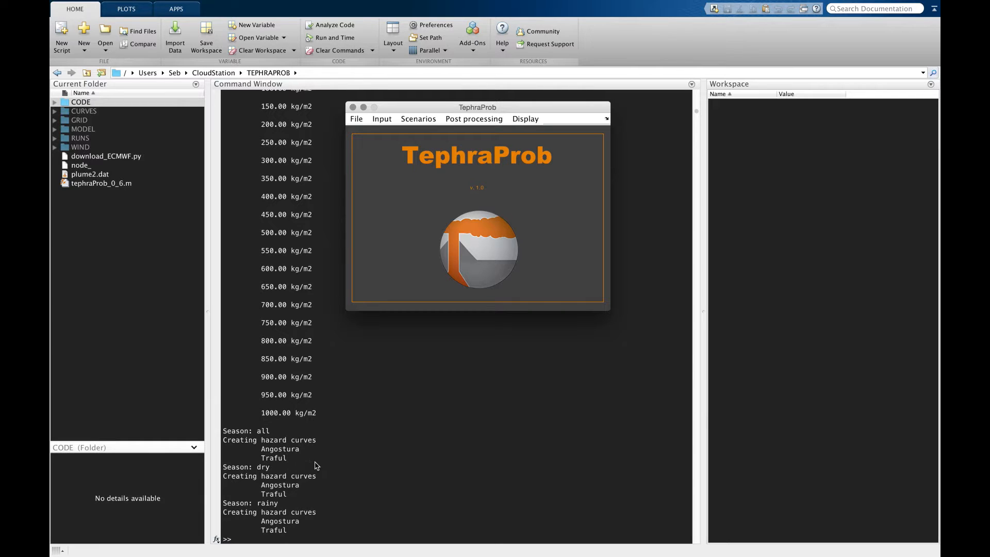
Step: Switch to Finder and show the full file names in the TEPHRAPROB/CURVES folder
{"action": "key", "text": "super+Tab"}
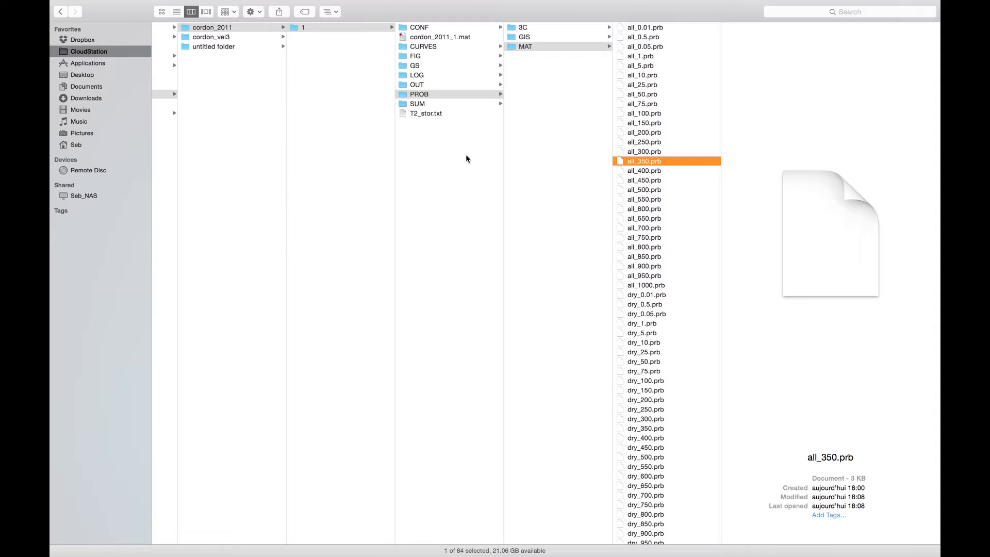
{"action": "scroll", "coordinate": [466, 157], "scroll_direction": "left", "scroll_amount": 2}
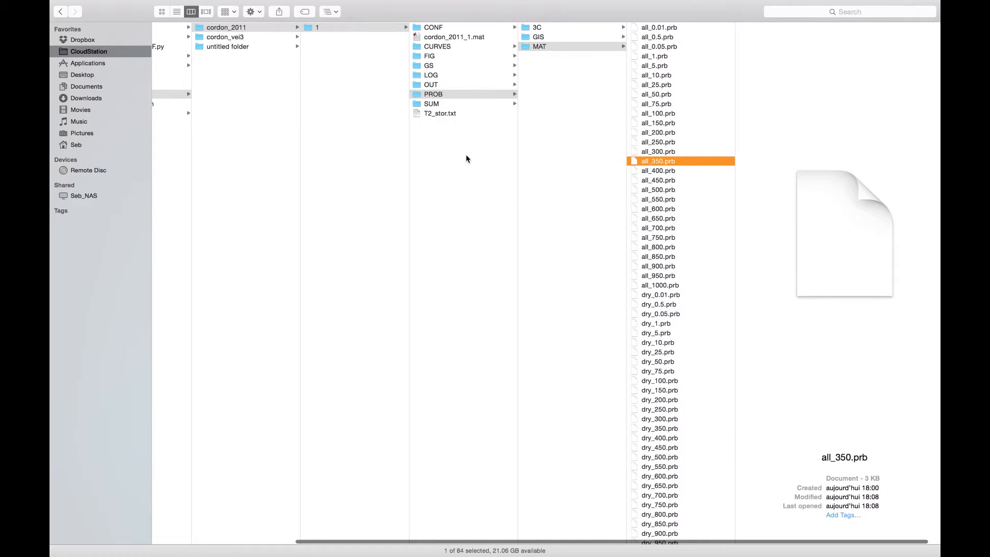
{"action": "scroll", "coordinate": [465, 159], "scroll_direction": "left", "scroll_amount": 5}
{"action": "scroll", "coordinate": [252, 90], "scroll_direction": "left", "scroll_amount": 5}
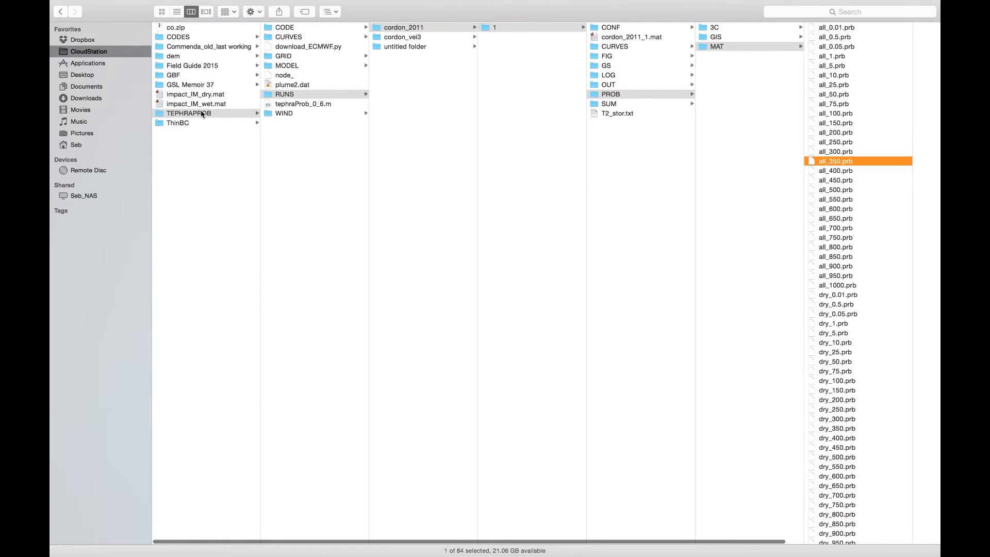
{"action": "left_click", "coordinate": [295, 36]}
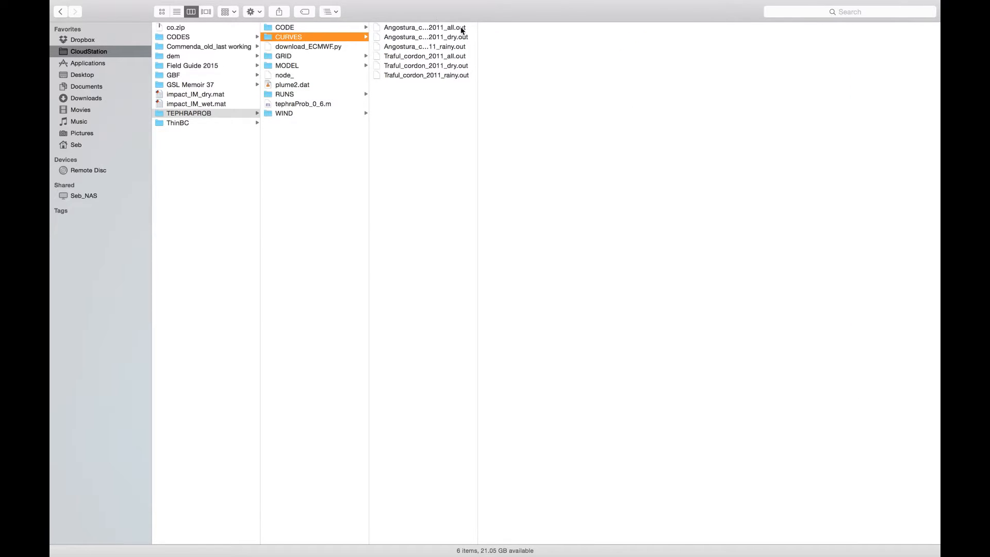
{"action": "left_click_drag", "start_coordinate": [478, 37], "coordinate": [706, 39]}
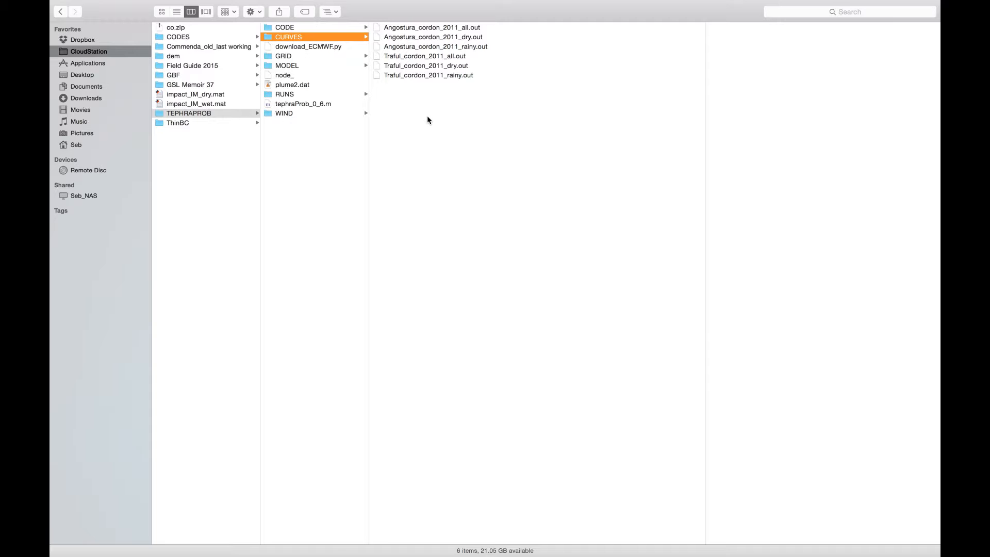
Step: Switch back to MATLAB and generate TephraProb's probabilistic isomass maps for the run file cordon_2011_1.mat
{"action": "key", "text": "cmd+Tab"}
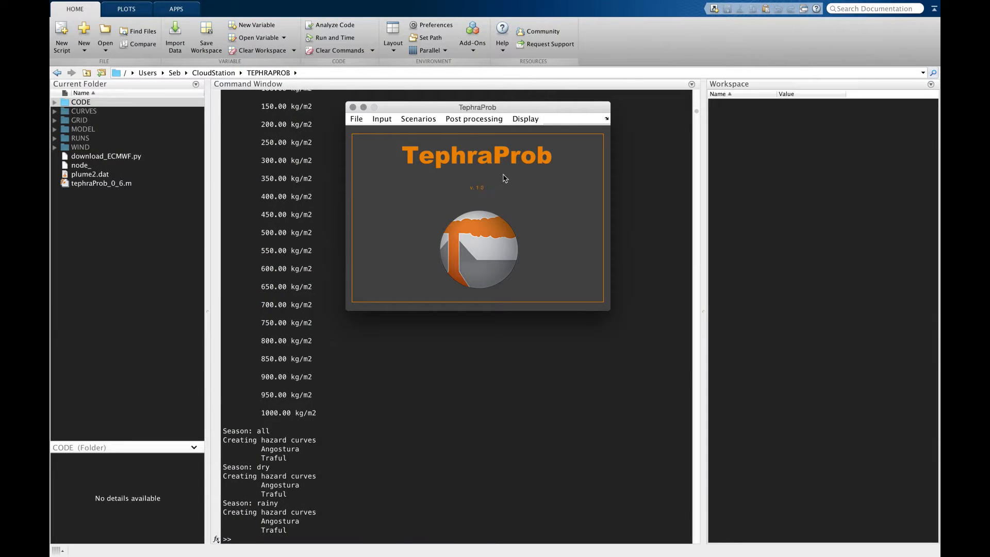
{"action": "left_click", "coordinate": [473, 119]}
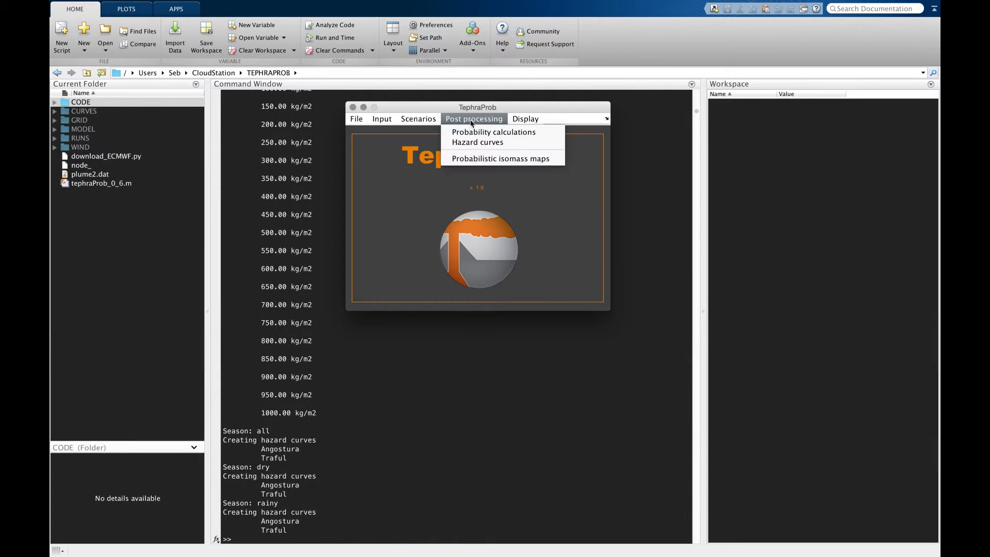
{"action": "left_click", "coordinate": [474, 160]}
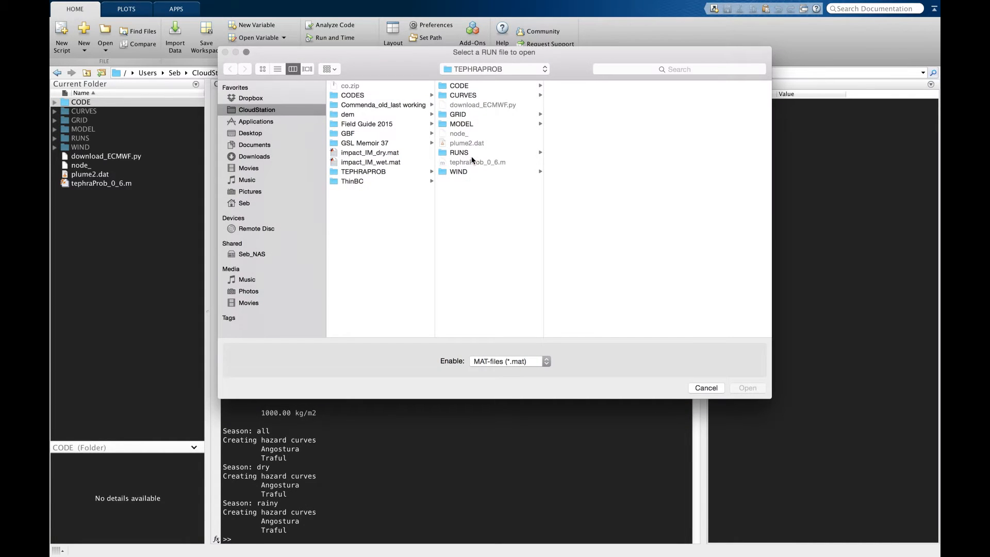
{"action": "left_click", "coordinate": [460, 152]}
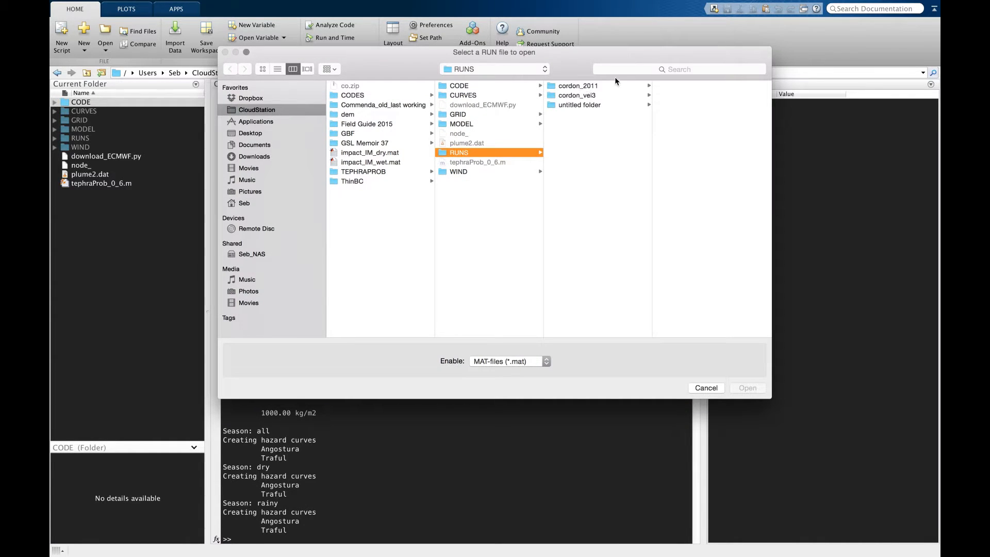
{"action": "left_click", "coordinate": [588, 88]}
{"action": "left_click", "coordinate": [681, 84]}
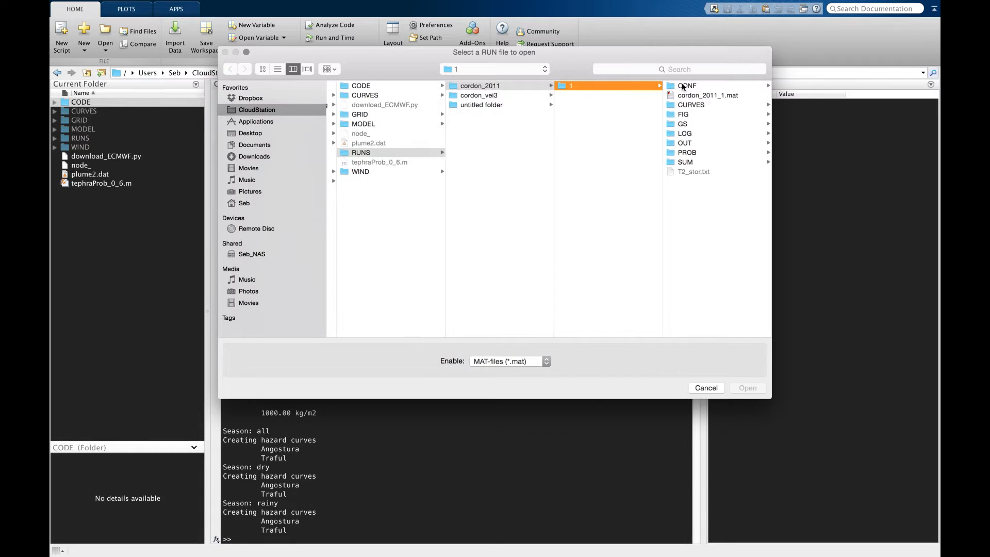
{"action": "double_click", "coordinate": [705, 95]}
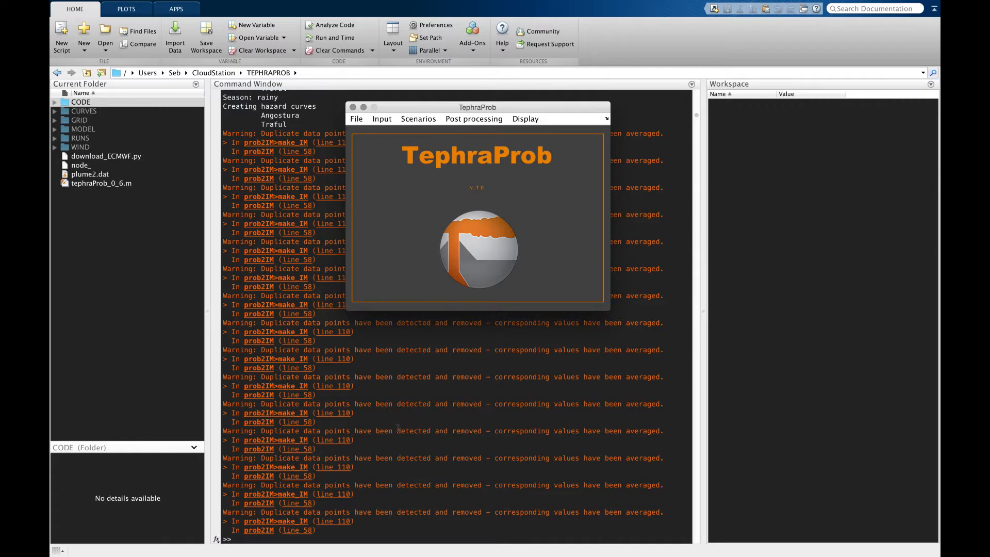
Step: Clear the Command Window with clc, bring the TephraProb window forward and review its display options
{"action": "left_click", "coordinate": [478, 414]}
{"action": "type", "text": "clc"}
{"action": "key", "text": "Return"}
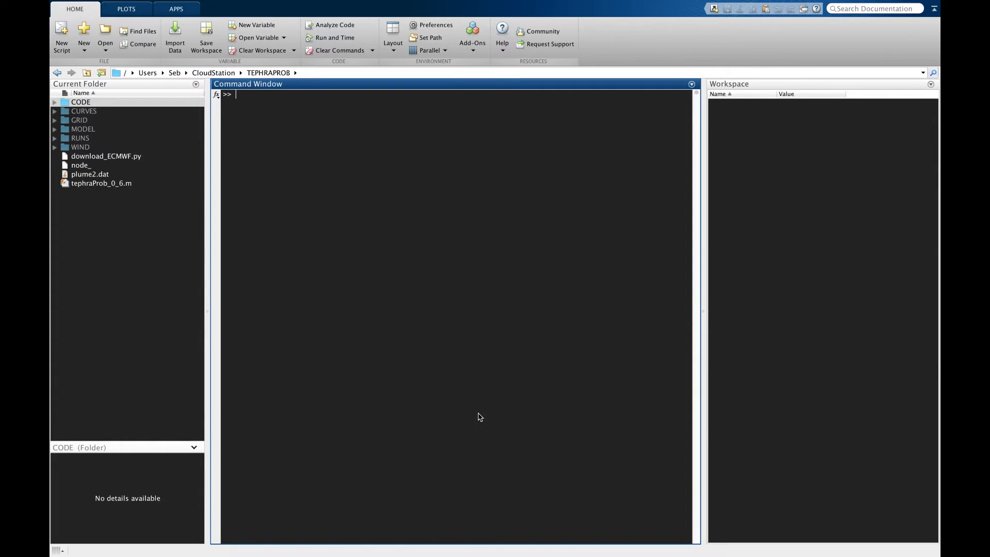
{"action": "key", "text": "super+Tab"}
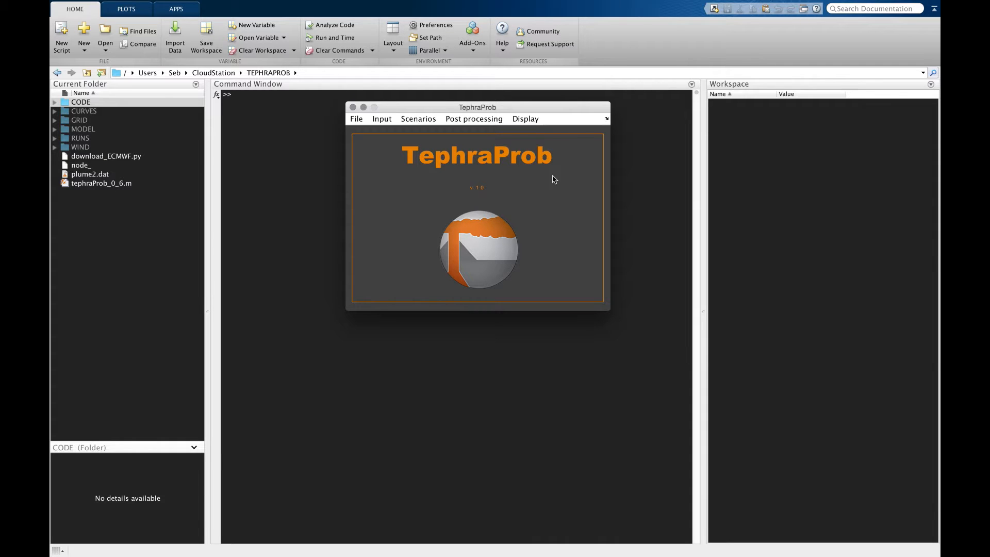
{"action": "left_click", "coordinate": [526, 119]}
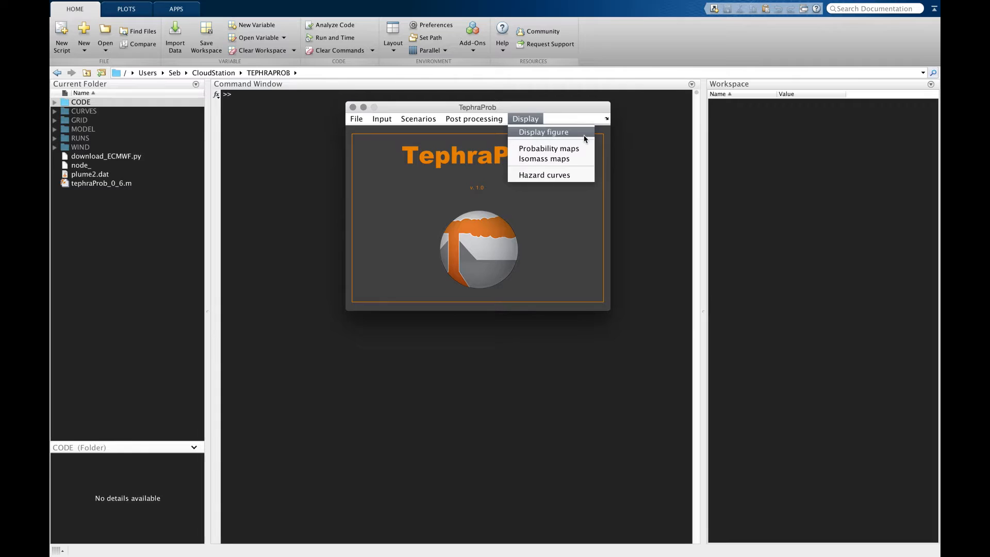
{"action": "left_click", "coordinate": [572, 114]}
Step: Switch to Finder and select aggregation.fig in the FIG/all folder of run 1 of cordon_2011
{"action": "key", "text": "super+Tab"}
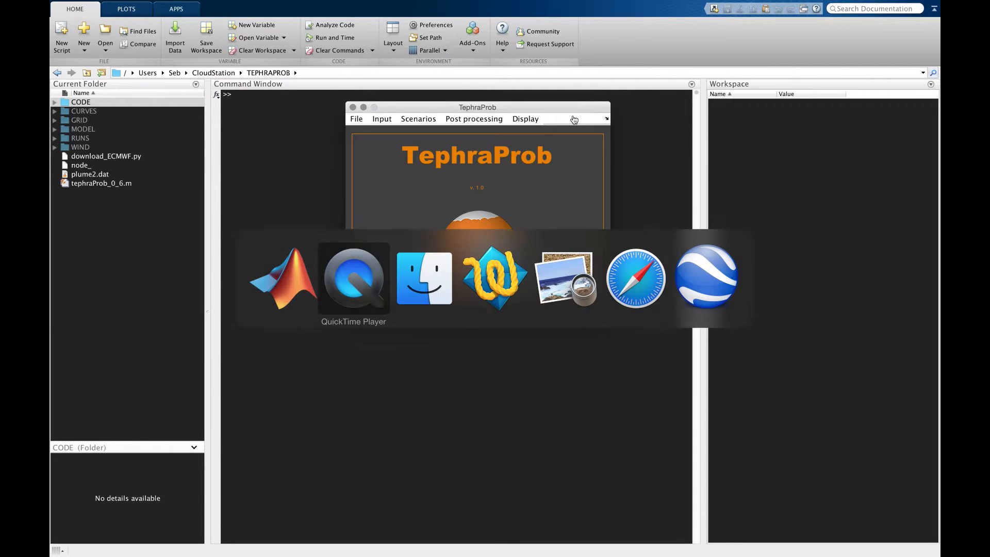
{"action": "key", "text": "super+Tab"}
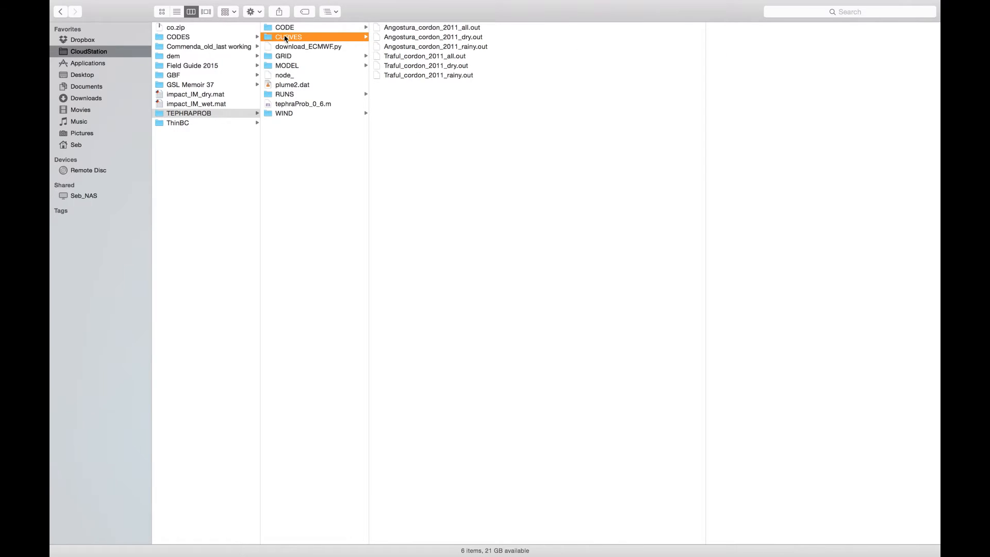
{"action": "left_click", "coordinate": [211, 112]}
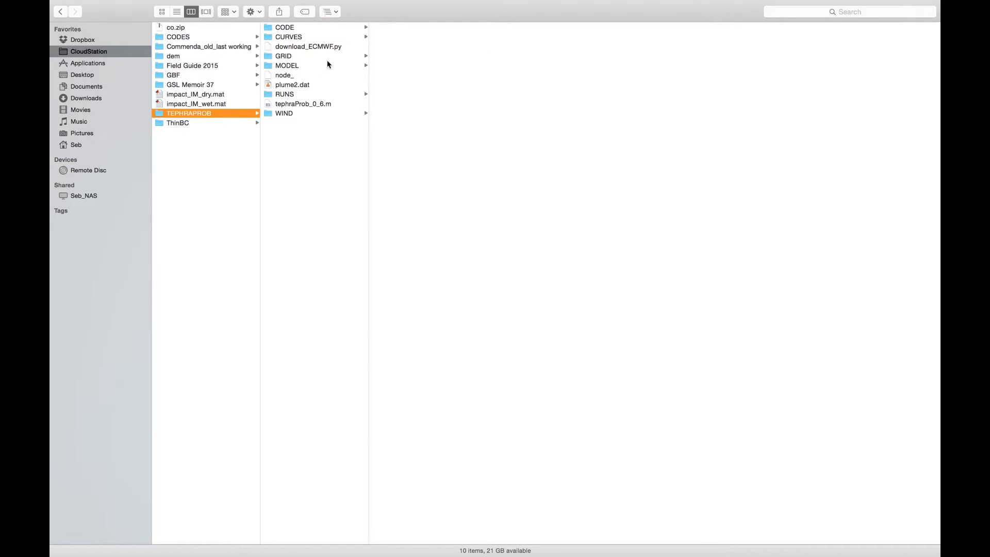
{"action": "left_click", "coordinate": [282, 94]}
{"action": "left_click", "coordinate": [403, 26]}
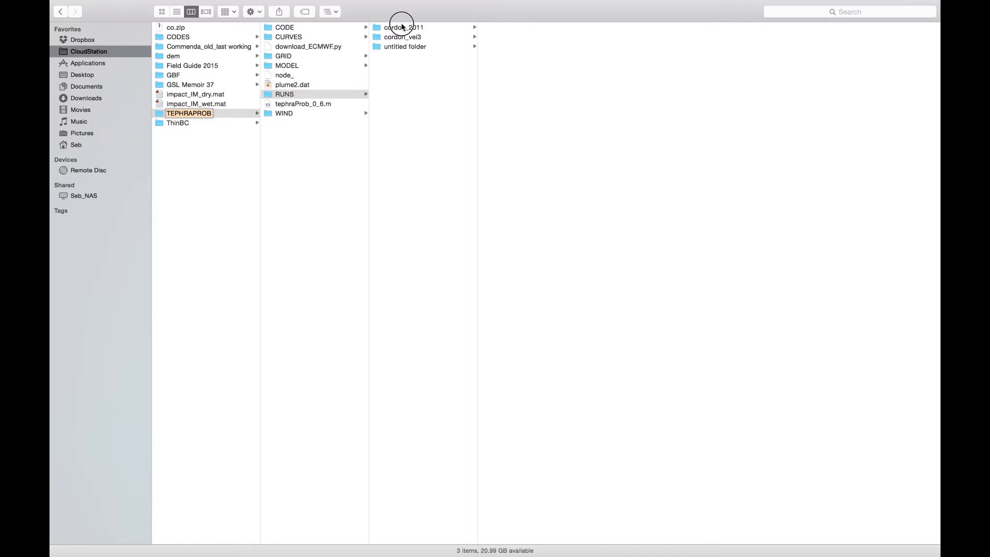
{"action": "left_click", "coordinate": [511, 24]}
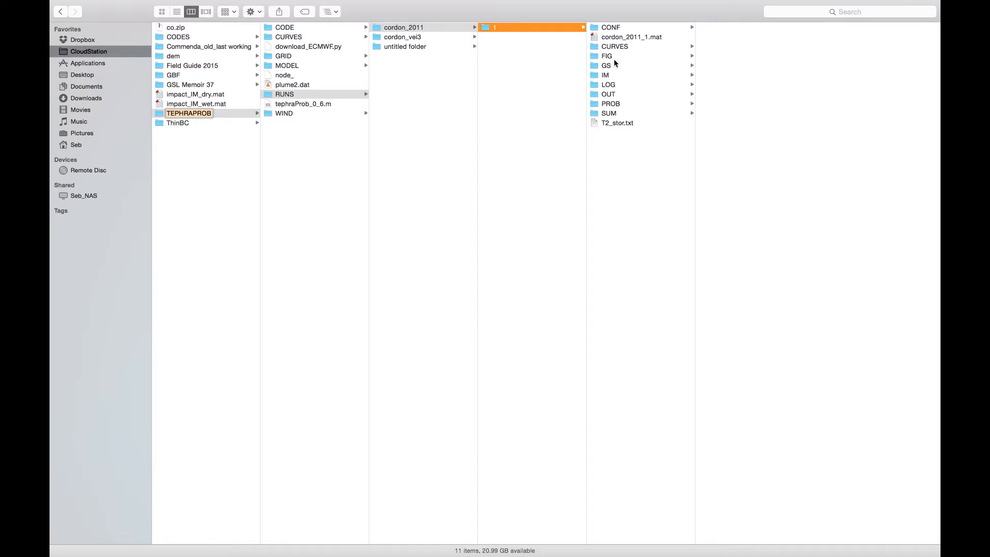
{"action": "left_click", "coordinate": [615, 57]}
{"action": "left_click", "coordinate": [723, 27]}
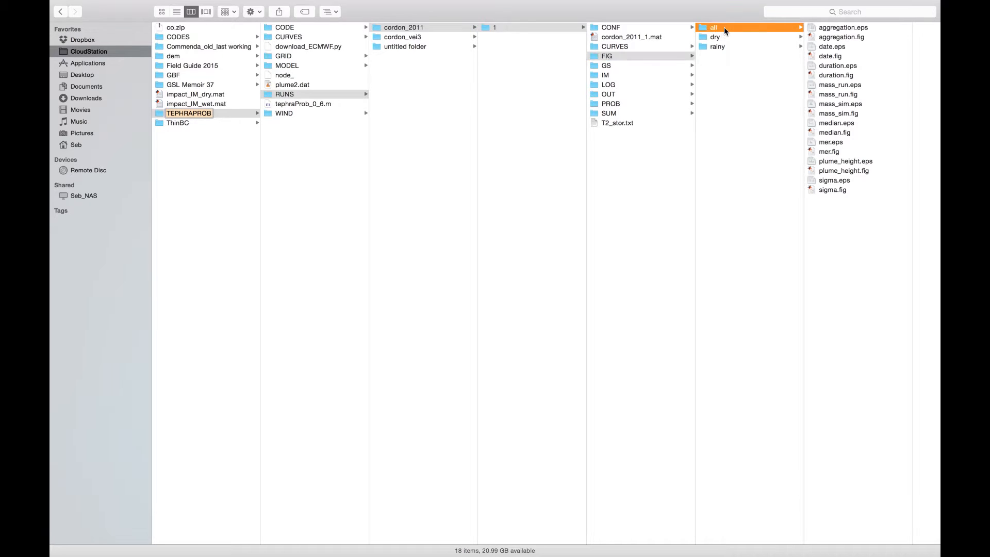
{"action": "left_click", "coordinate": [859, 37]}
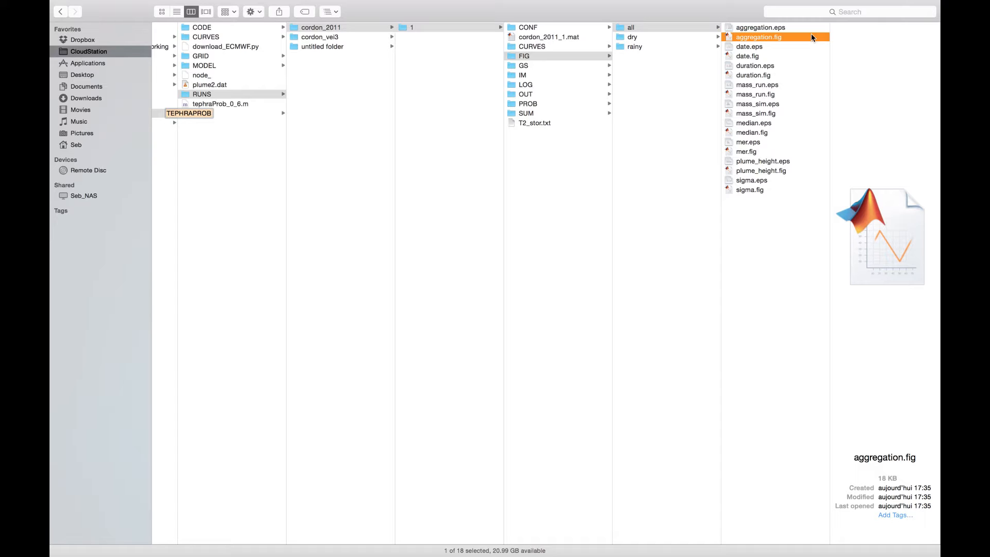
Step: Switch to MATLAB and load the run file cordon_2011_1.mat for displaying TephraProb's probability maps
{"action": "mouse_move", "coordinate": [753, 2]}
{"action": "key", "text": "super+Tab"}
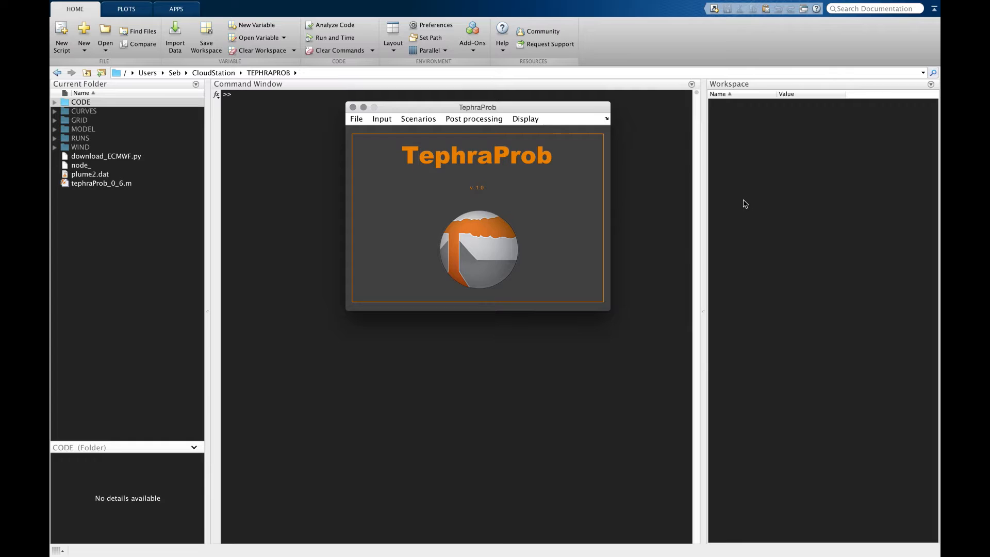
{"action": "left_click", "coordinate": [531, 120]}
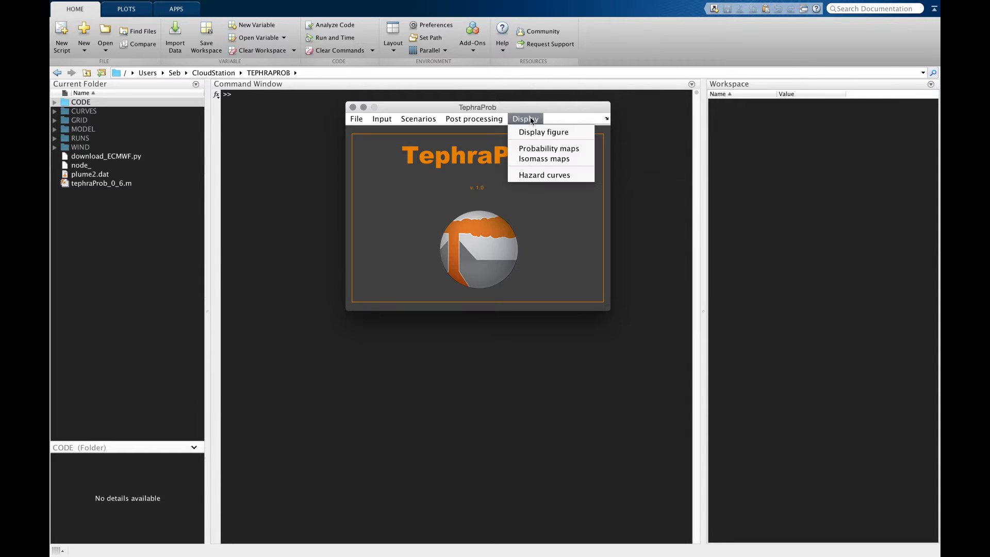
{"action": "left_click", "coordinate": [522, 149]}
{"action": "left_click", "coordinate": [467, 152]}
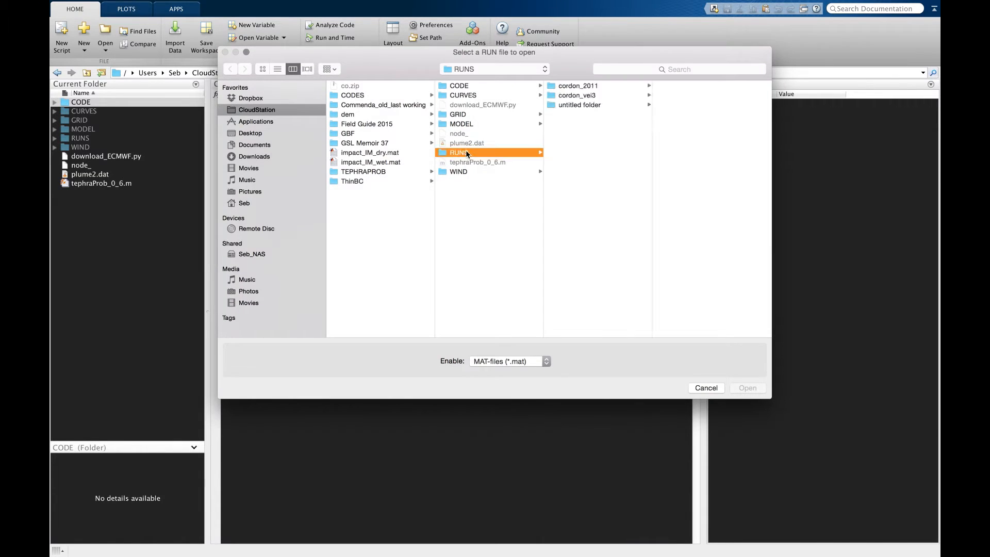
{"action": "left_click", "coordinate": [572, 86]}
{"action": "left_click", "coordinate": [690, 87]}
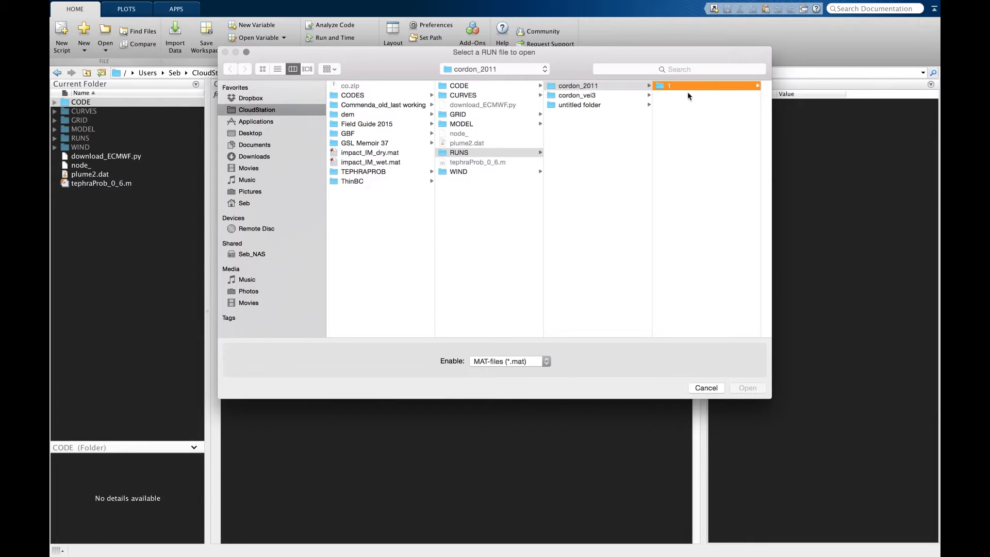
{"action": "left_click", "coordinate": [703, 94]}
{"action": "key", "text": "Return"}
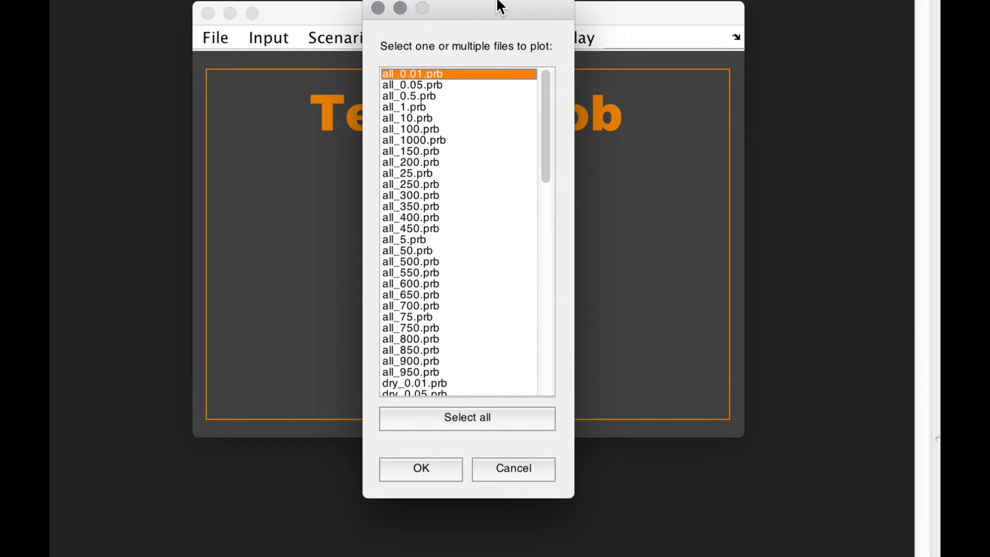
Step: Plot the probability maps all_1.prb, all_10.prb and all_100.prb together
{"action": "mouse_move", "coordinate": [545, 116]}
{"action": "left_mouse_down"}
{"action": "mouse_move", "coordinate": [521, 334]}
{"action": "mouse_move", "coordinate": [524, 126]}
{"action": "mouse_move", "coordinate": [498, 319]}
{"action": "mouse_move", "coordinate": [498, 287]}
{"action": "mouse_move", "coordinate": [528, 110]}
{"action": "left_mouse_up"}
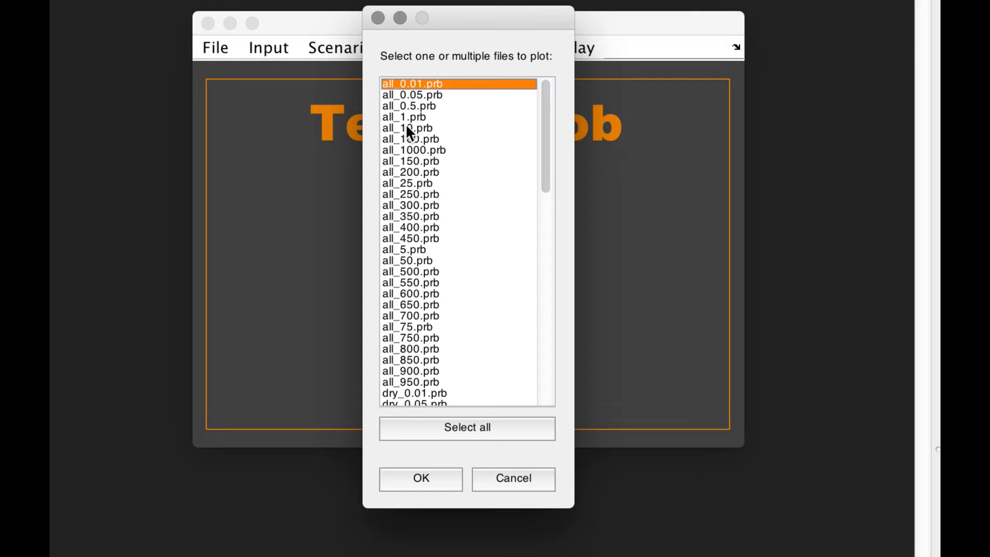
{"action": "left_click", "coordinate": [420, 117]}
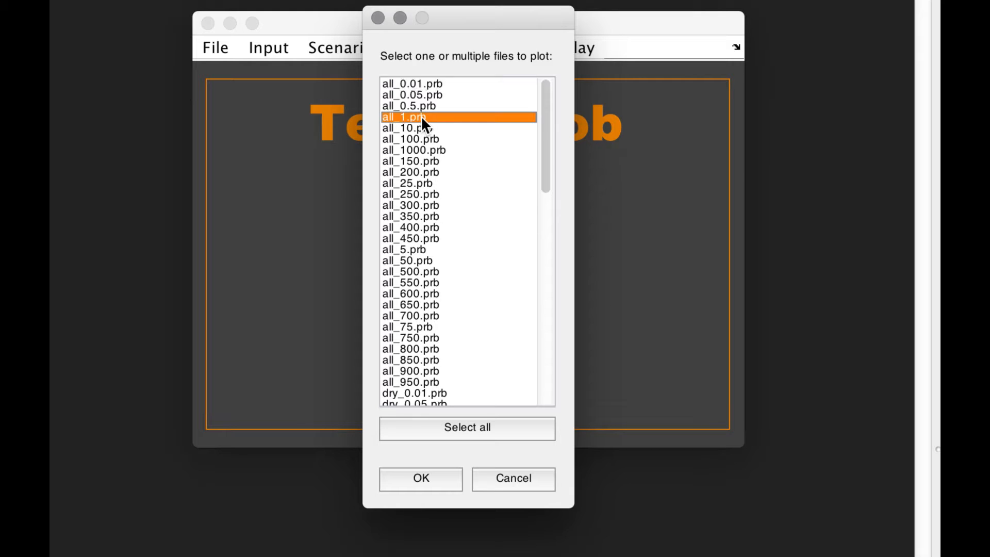
{"action": "left_click", "coordinate": [432, 136], "text": "shift"}
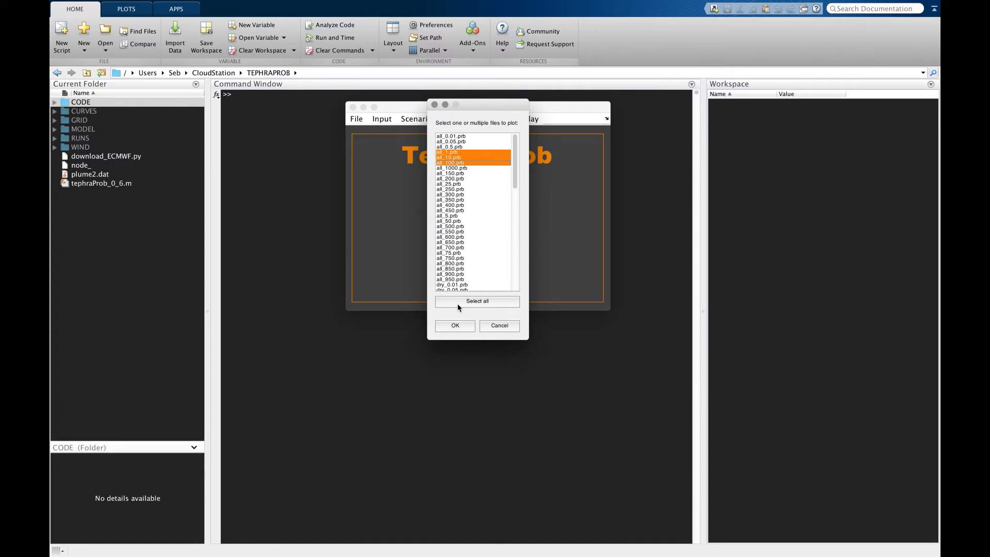
{"action": "left_click", "coordinate": [455, 324]}
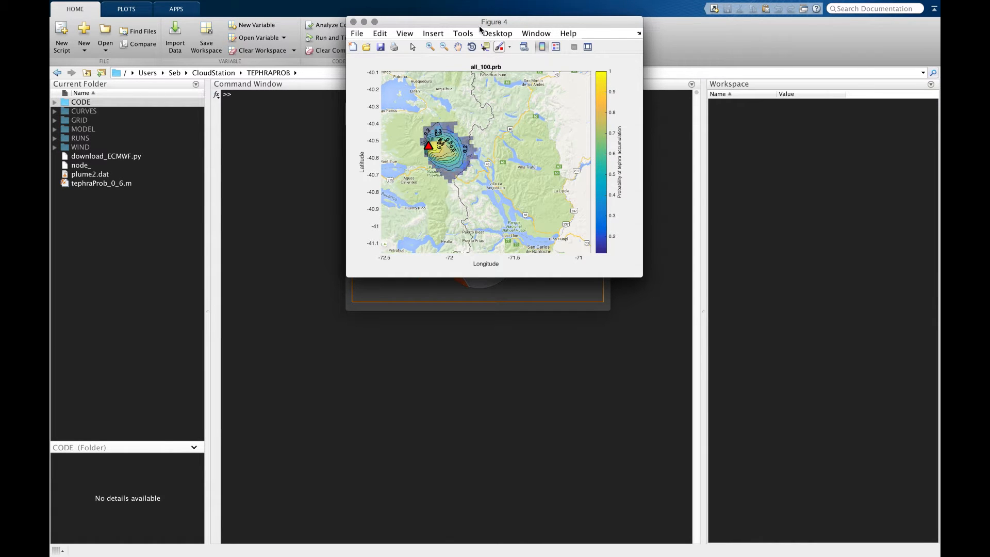
Step: Arrange the all_100, all_10 and all_1 probability map figures side by side and compare them
{"action": "left_click_drag", "start_coordinate": [479, 24], "coordinate": [252, 103]}
{"action": "left_click_drag", "start_coordinate": [511, 24], "coordinate": [569, 104]}
{"action": "left_click_drag", "start_coordinate": [531, 24], "coordinate": [844, 104]}
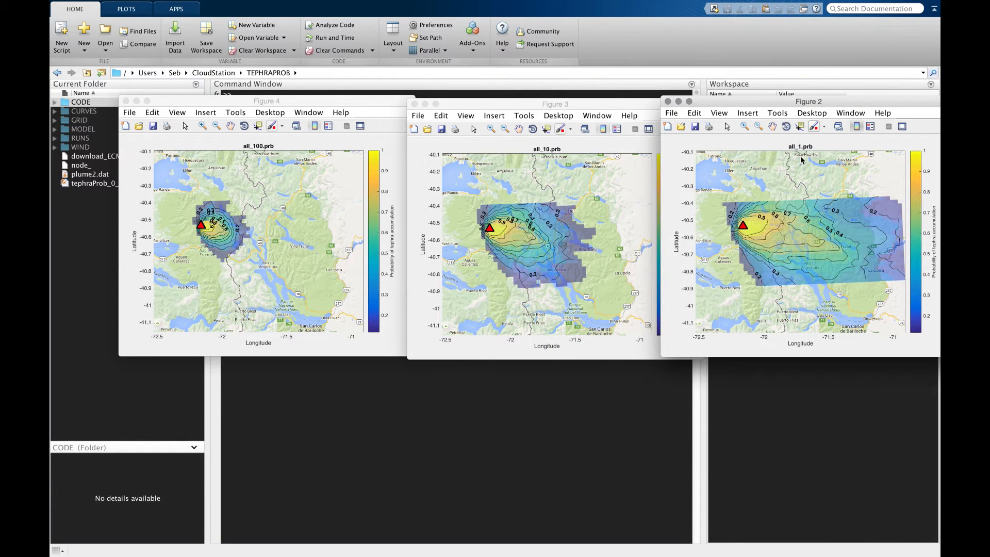
{"action": "left_click", "coordinate": [553, 149]}
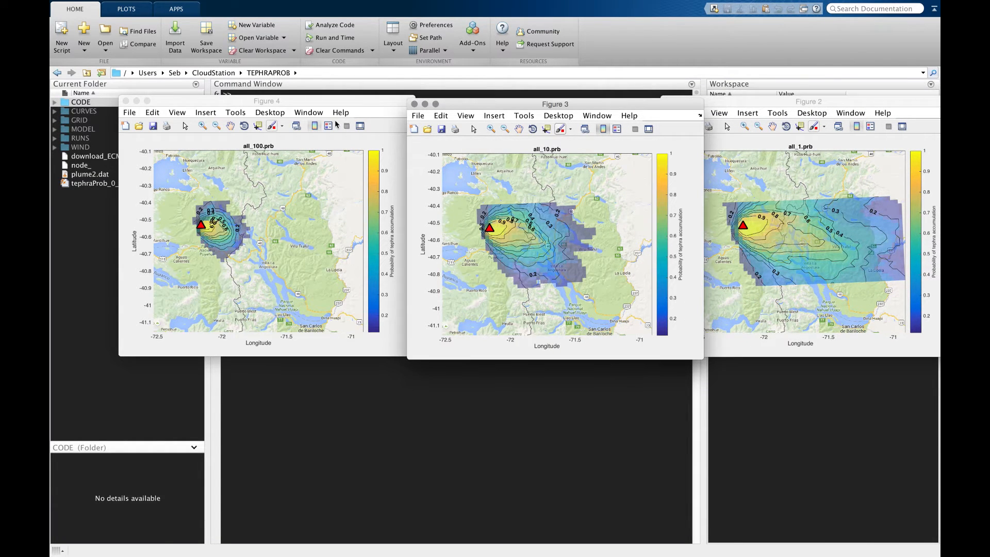
{"action": "left_click", "coordinate": [264, 148]}
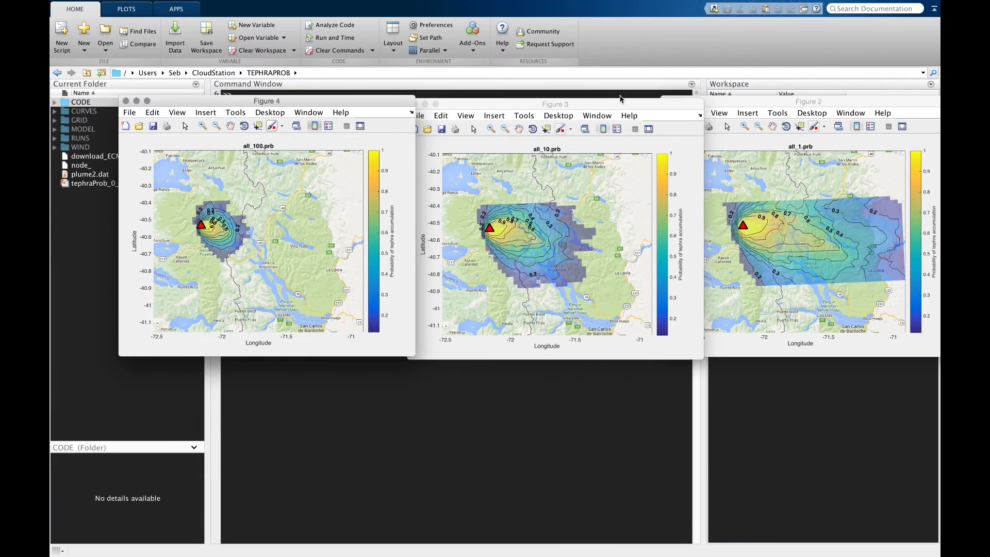
Step: Close the three probability map figures for the all_100, all_10 and all_1 files
{"action": "left_click", "coordinate": [125, 102]}
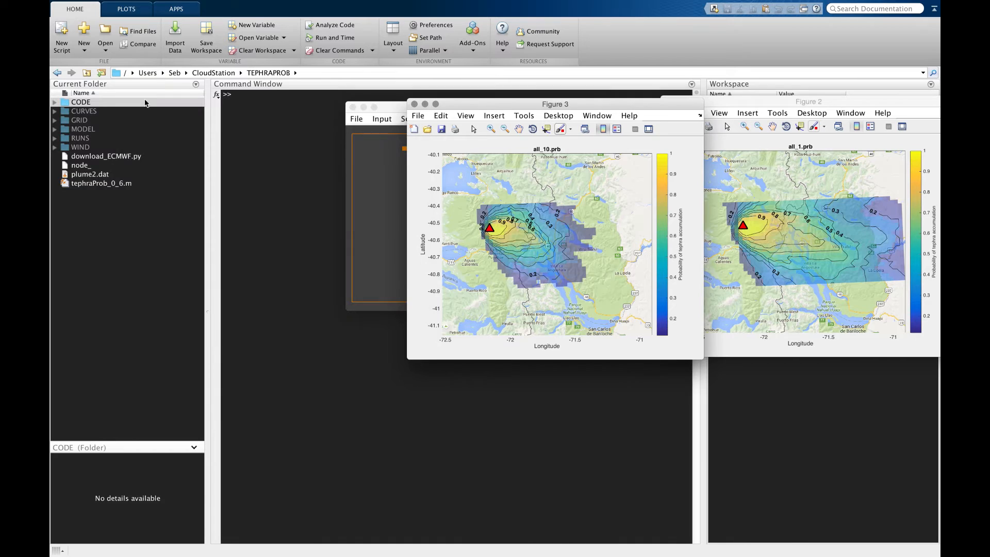
{"action": "left_click", "coordinate": [414, 104]}
{"action": "left_click", "coordinate": [668, 98]}
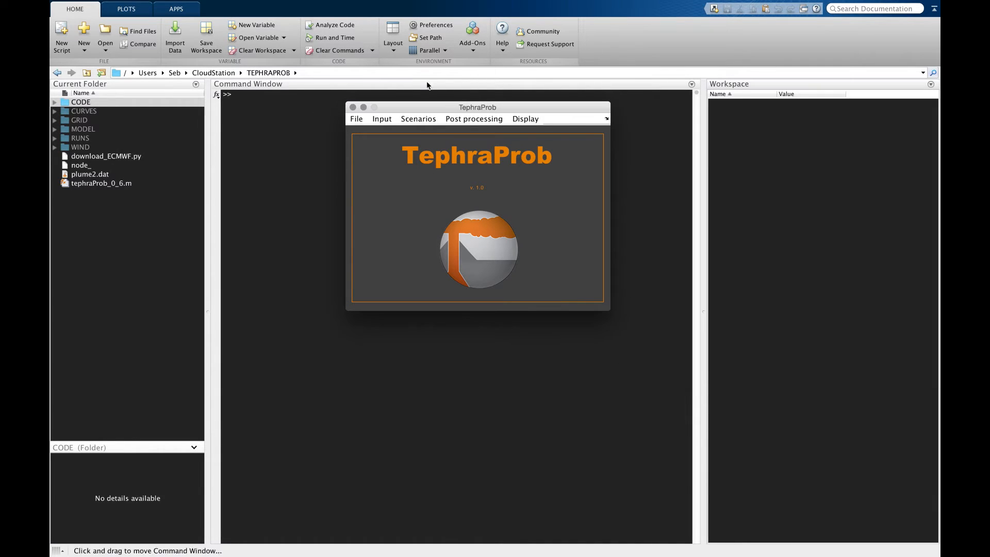
Step: Reopen the probability map display for run 1 of cordon_2011 by loading cordon_2011_1.mat
{"action": "left_click", "coordinate": [525, 119]}
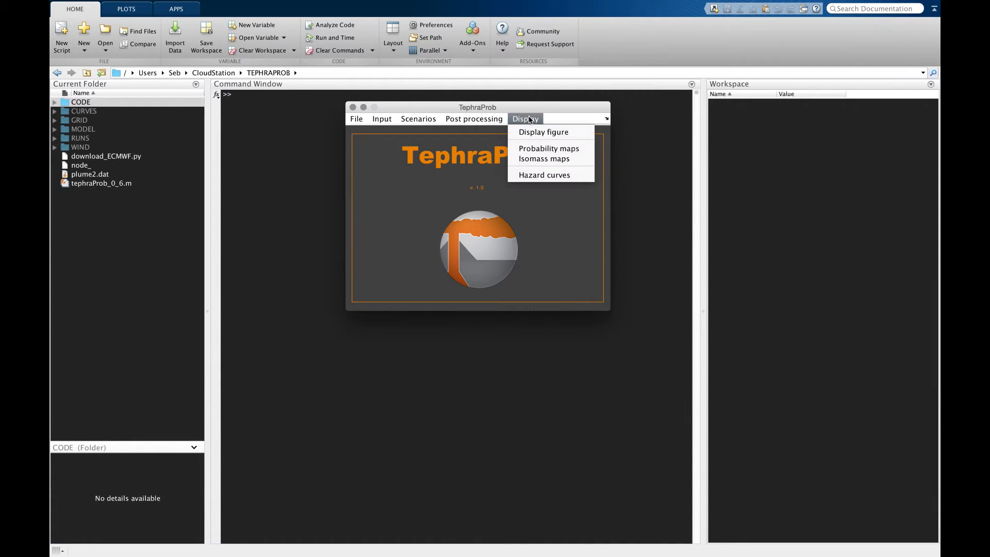
{"action": "left_click", "coordinate": [536, 148]}
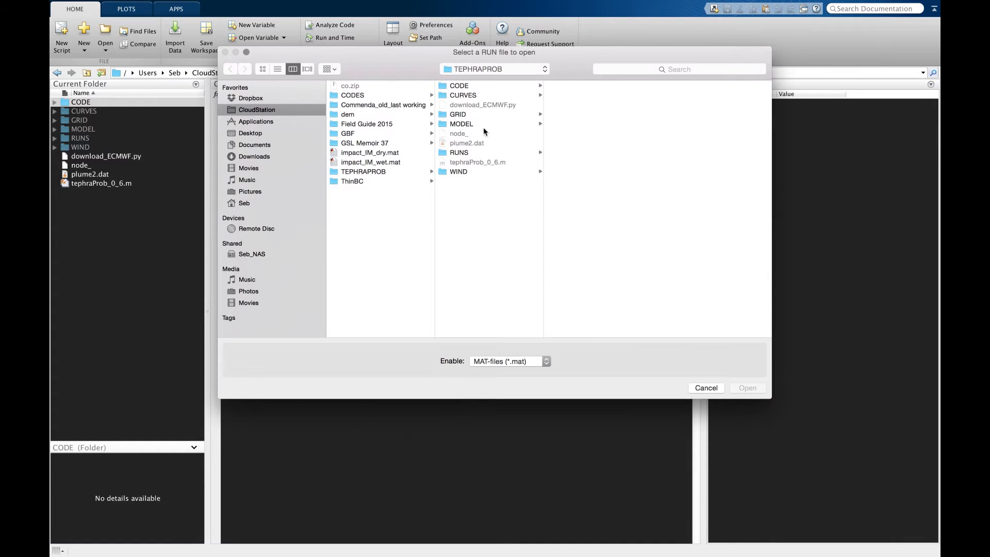
{"action": "left_click", "coordinate": [460, 152]}
{"action": "left_click", "coordinate": [586, 87]}
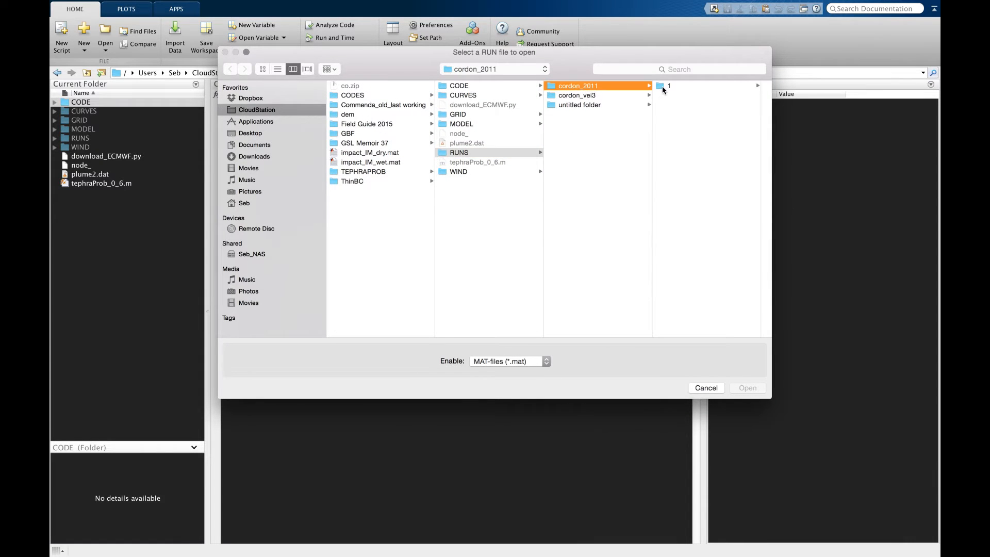
{"action": "left_click", "coordinate": [664, 86]}
{"action": "double_click", "coordinate": [713, 97]}
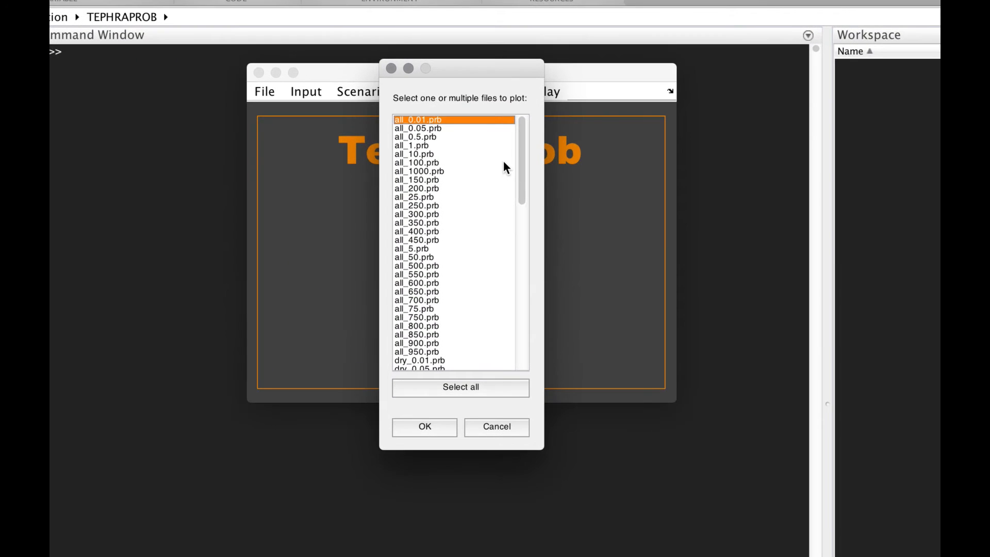
Step: Plot the probability maps all_10.prb, dry_10.prb and rainy_10.prb together
{"action": "left_click", "coordinate": [422, 153]}
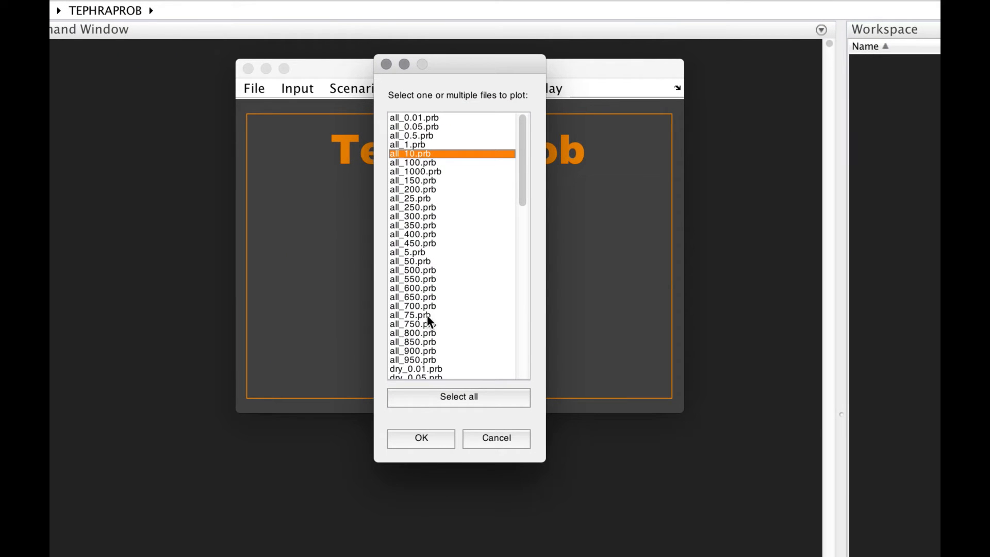
{"action": "scroll", "coordinate": [427, 319], "scroll_direction": "down", "scroll_amount": 3}
{"action": "left_click", "coordinate": [427, 331]}
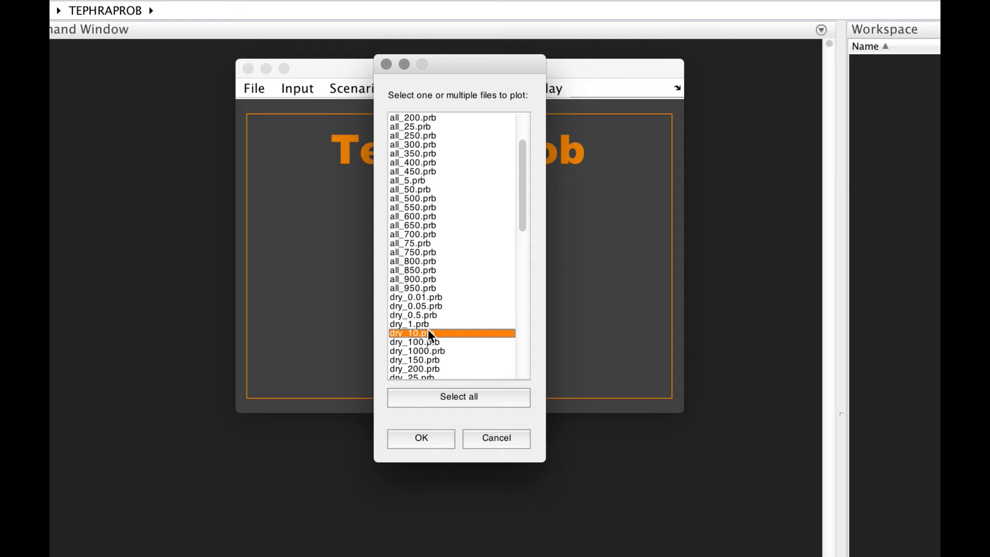
{"action": "scroll", "coordinate": [427, 329], "scroll_direction": "down", "scroll_amount": 10}
{"action": "left_click", "coordinate": [440, 307]}
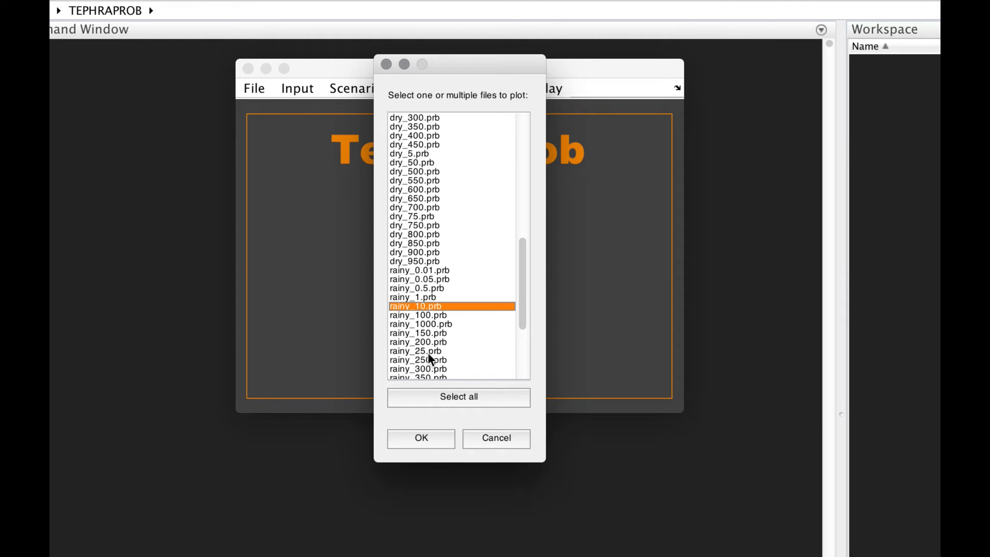
{"action": "left_click", "coordinate": [419, 438]}
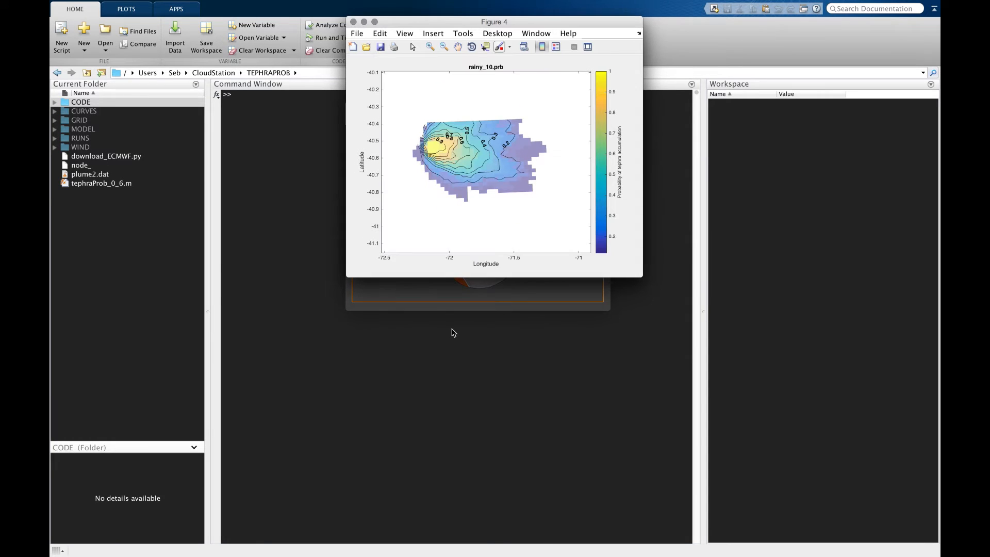
Step: Arrange the dry_10, all_10 and rainy_10 probability map figures side by side and compare them
{"action": "left_click_drag", "start_coordinate": [466, 25], "coordinate": [731, 30]}
{"action": "left_click_drag", "start_coordinate": [554, 23], "coordinate": [270, 24]}
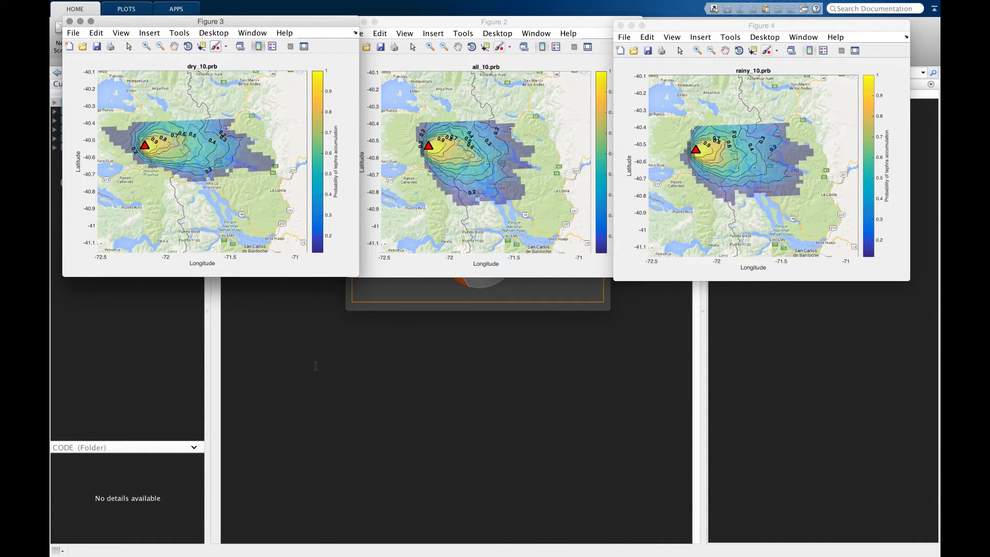
{"action": "left_click", "coordinate": [718, 179]}
Step: Close the rainy_10, all_10 and dry_10 probability map figures
{"action": "left_click", "coordinate": [619, 25]}
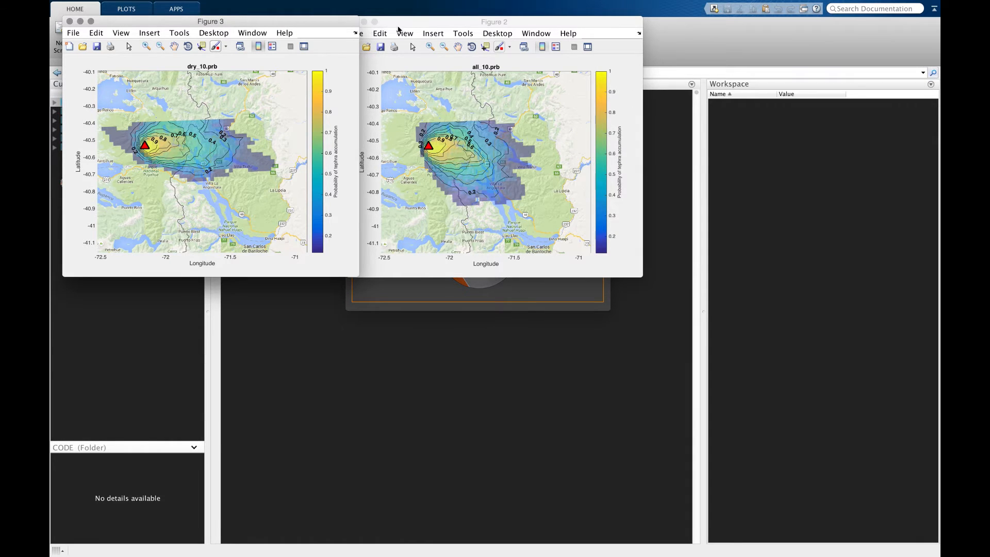
{"action": "left_click", "coordinate": [400, 24]}
{"action": "left_click", "coordinate": [354, 22]}
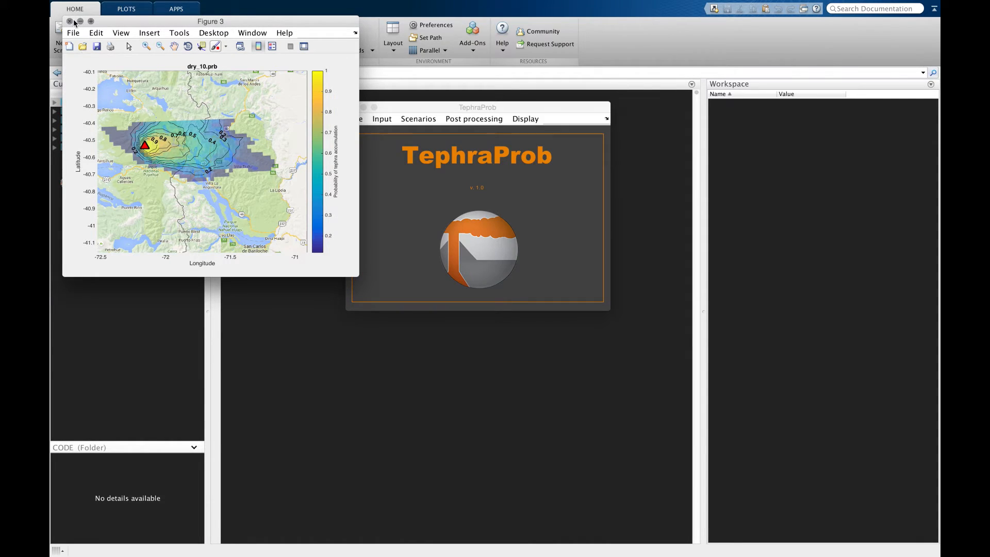
{"action": "left_click", "coordinate": [70, 21]}
Step: Load the run file cordon_2011_1.mat for displaying TephraProb's isomass maps
{"action": "left_click", "coordinate": [532, 119]}
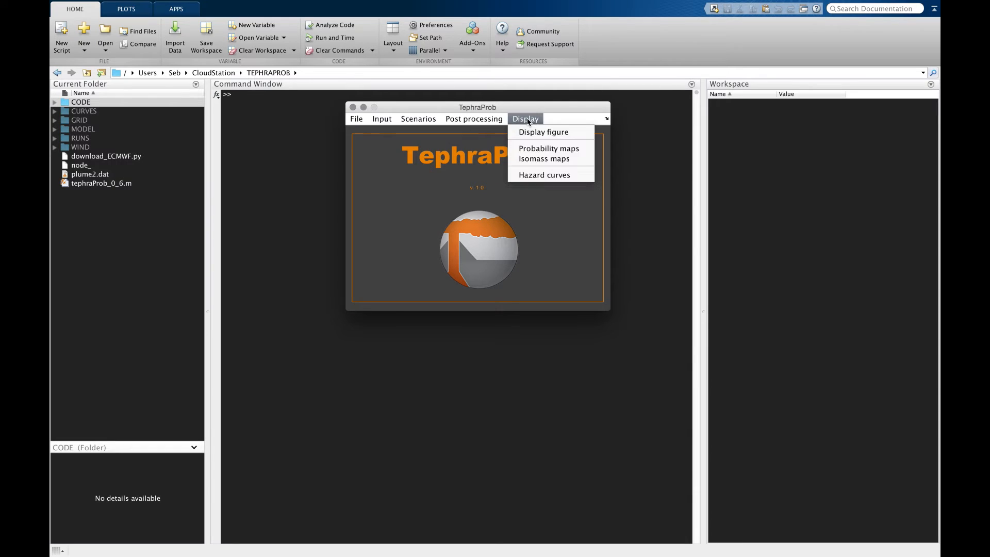
{"action": "left_click", "coordinate": [552, 159]}
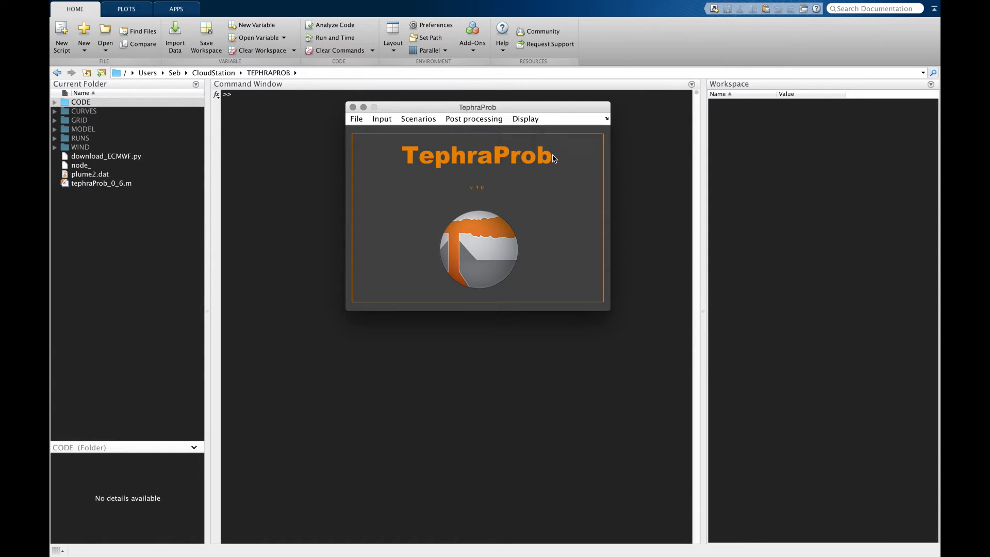
{"action": "left_click", "coordinate": [498, 152]}
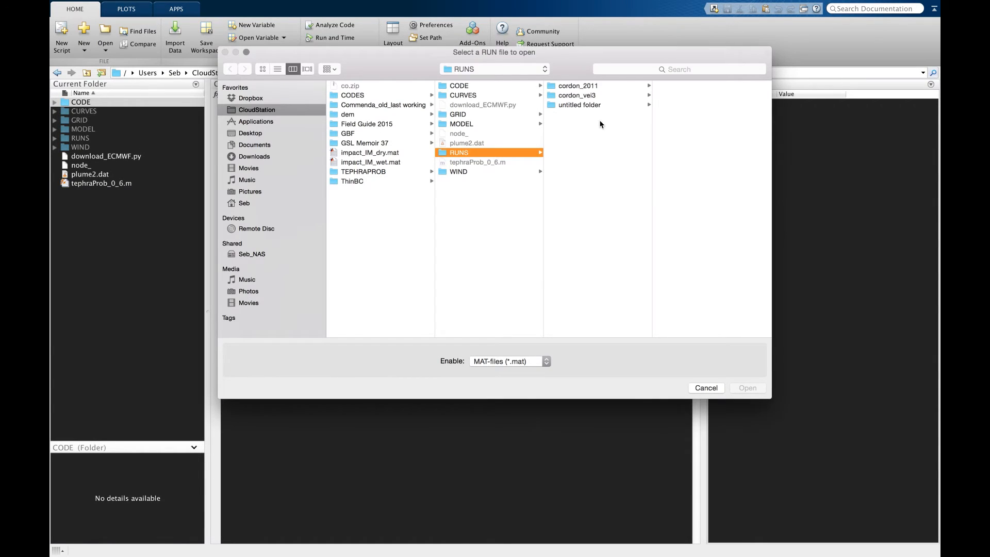
{"action": "left_click", "coordinate": [583, 87]}
{"action": "left_click", "coordinate": [669, 86]}
{"action": "left_click", "coordinate": [691, 95]}
{"action": "key", "text": "Return"}
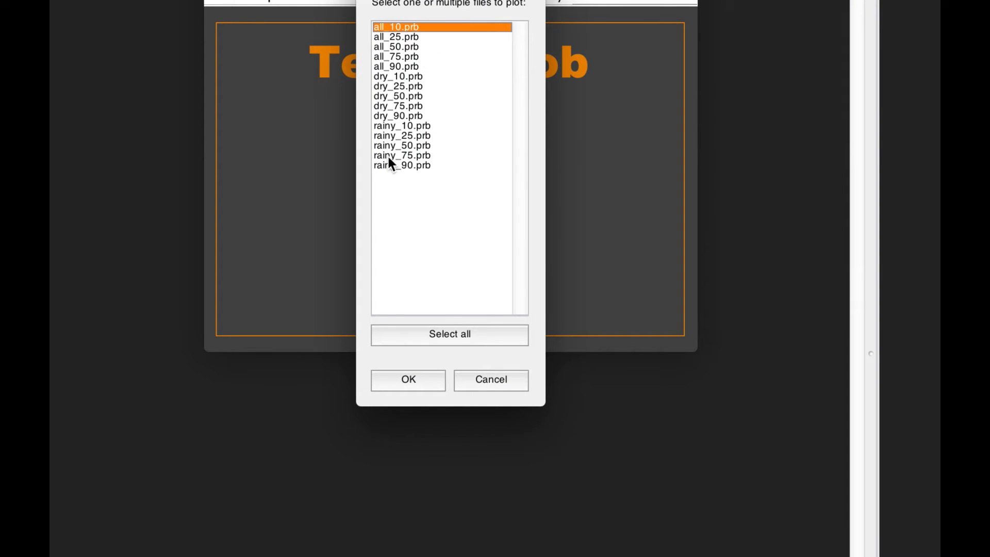
Step: Plot the isomass maps all_10.prb, all_50.prb and all_90.prb together
{"action": "left_click", "coordinate": [412, 47], "text": "super"}
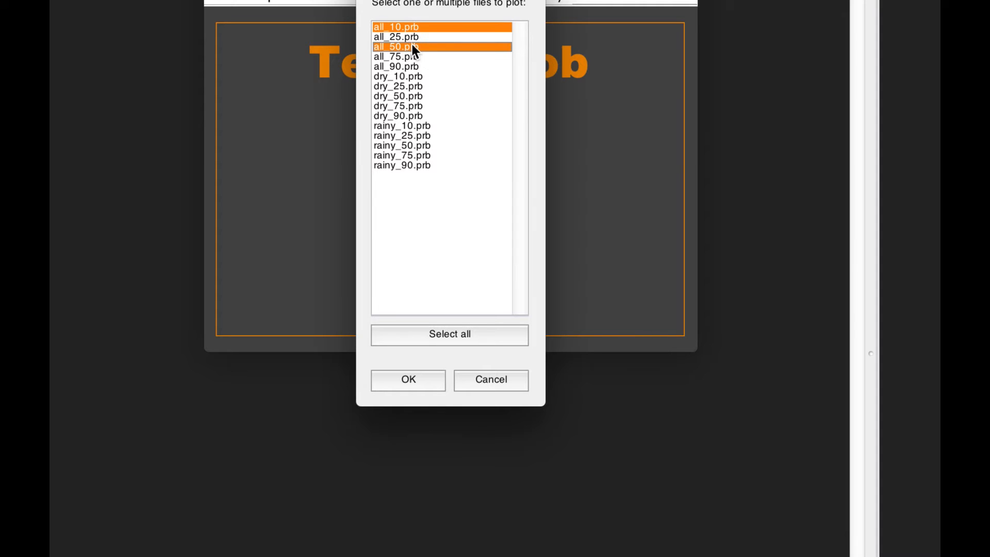
{"action": "left_click", "coordinate": [407, 67], "text": "super"}
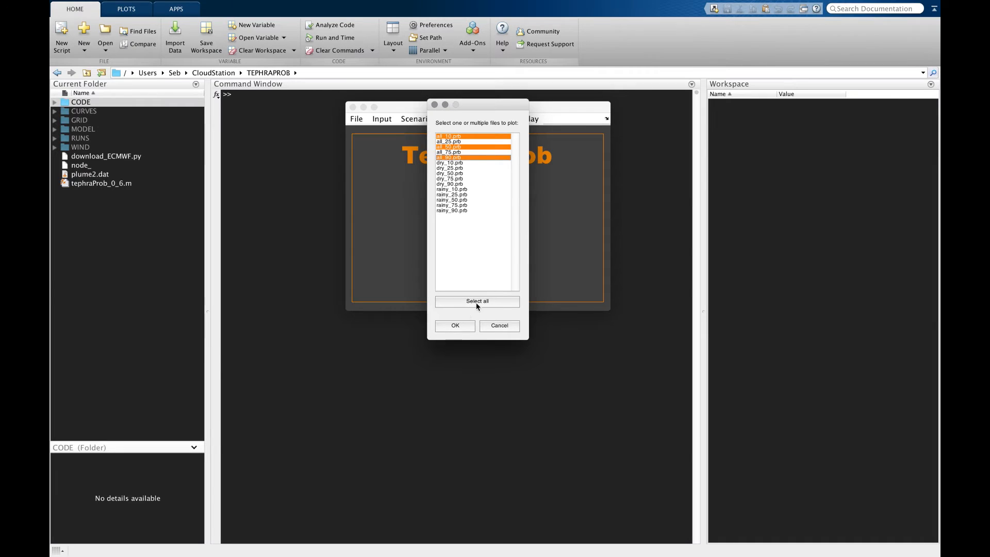
{"action": "left_click", "coordinate": [414, 384]}
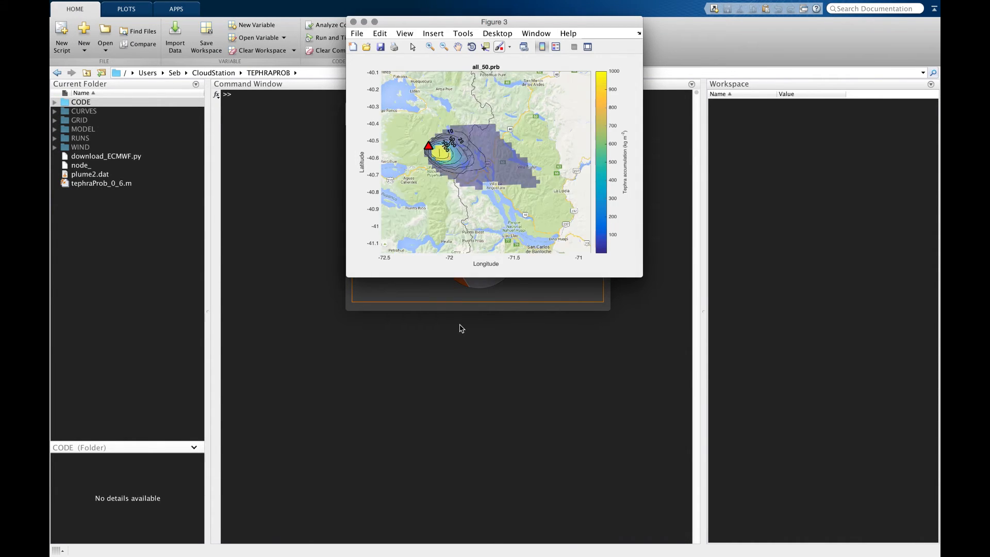
Step: Arrange the all_10, all_50 and all_90 isomass map figures side by side and compare them
{"action": "left_click_drag", "start_coordinate": [449, 21], "coordinate": [718, 20]}
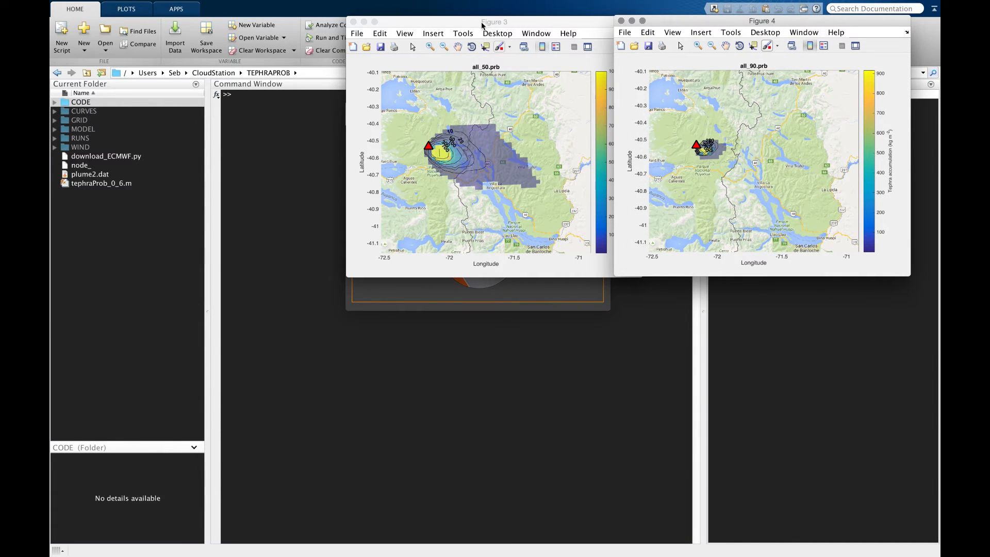
{"action": "left_click_drag", "start_coordinate": [497, 24], "coordinate": [231, 22]}
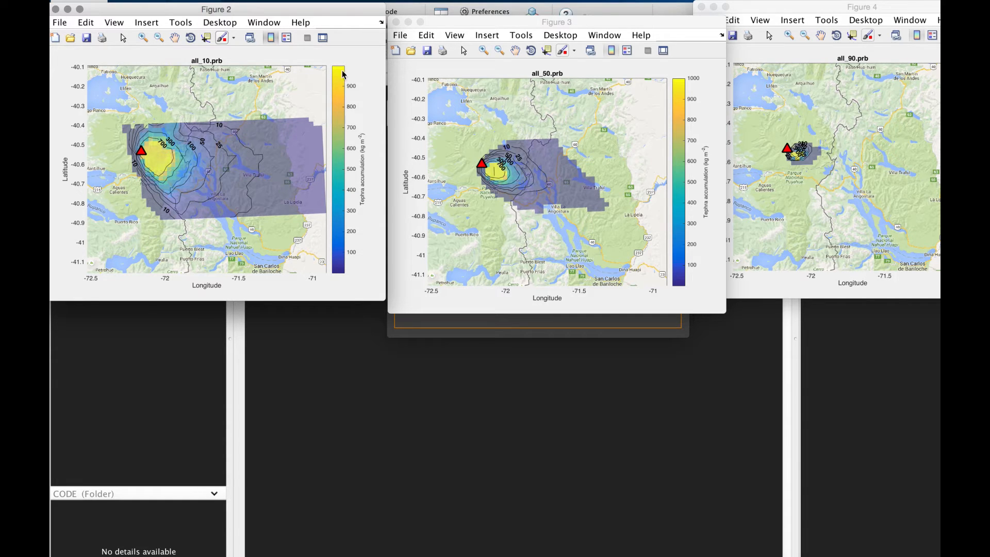
Step: Close the all_10, all_50 and all_90 isomass map figures
{"action": "left_click", "coordinate": [56, 10]}
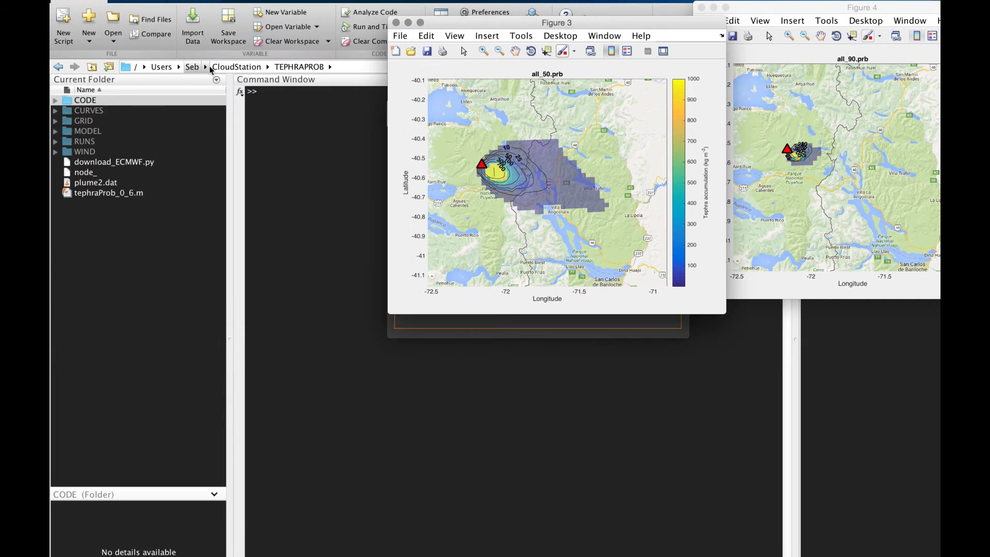
{"action": "left_click", "coordinate": [396, 22]}
{"action": "left_click", "coordinate": [702, 24]}
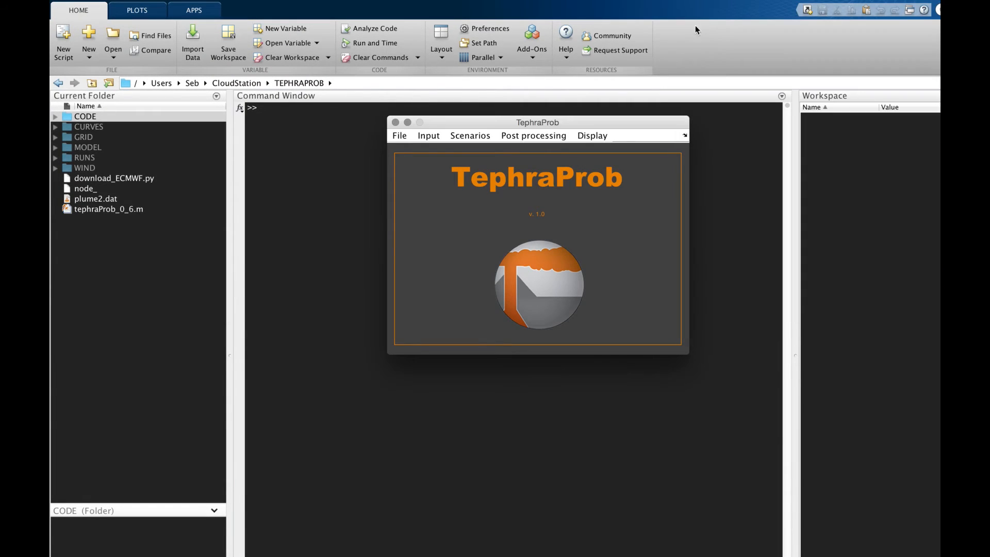
Step: Plot the Angostura_cordon_2011 all, dry and rainy hazard curves together in TephraProb, and close the figure after comparing them
{"action": "left_click", "coordinate": [594, 136]}
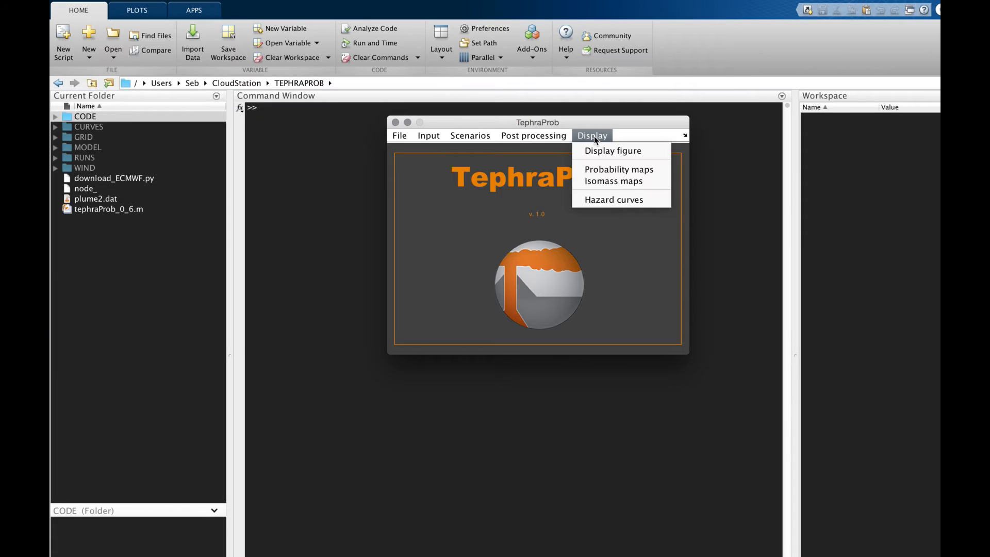
{"action": "left_click", "coordinate": [602, 198]}
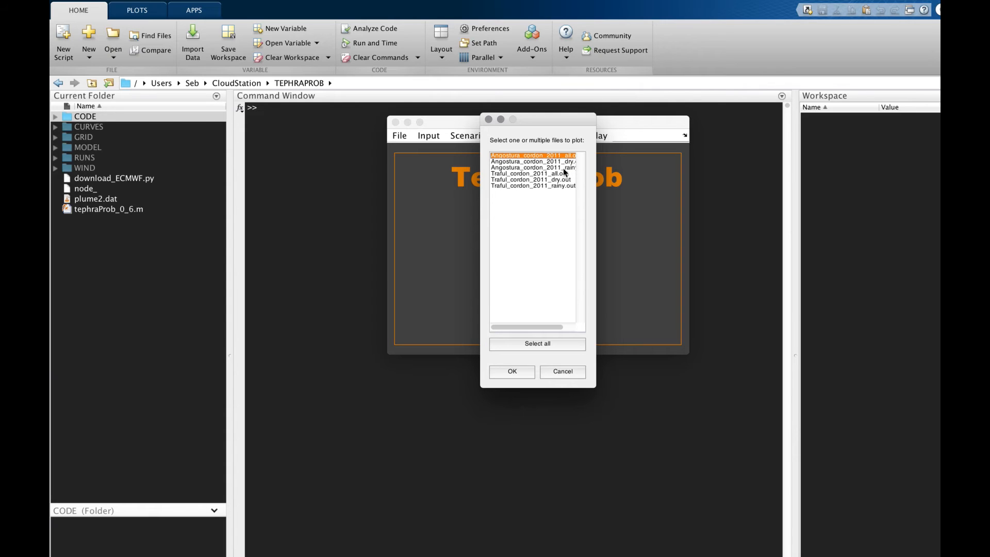
{"action": "left_click", "coordinate": [562, 174], "text": "shift"}
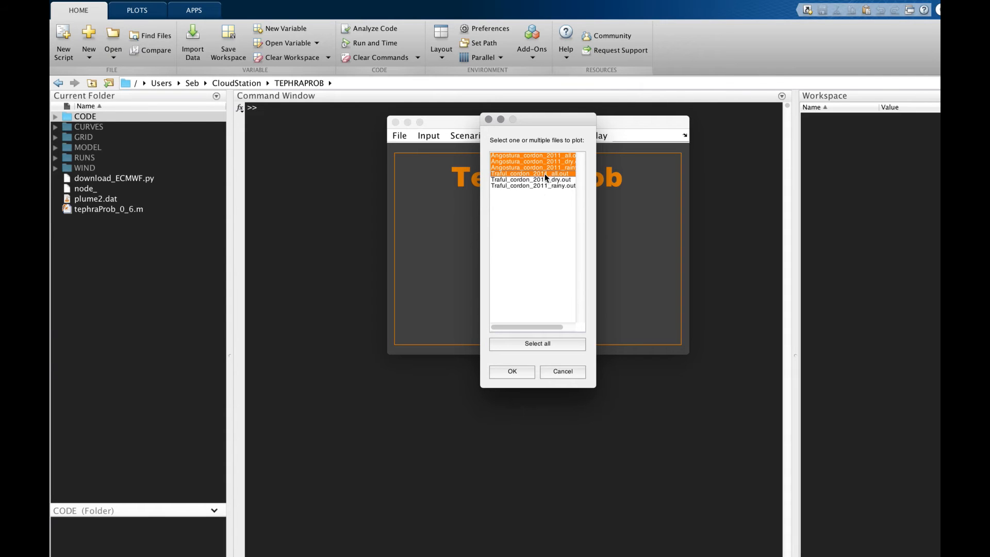
{"action": "left_click", "coordinate": [544, 173]}
{"action": "left_click", "coordinate": [539, 168]}
{"action": "left_click", "coordinate": [539, 155], "text": "shift"}
{"action": "left_click", "coordinate": [512, 372]}
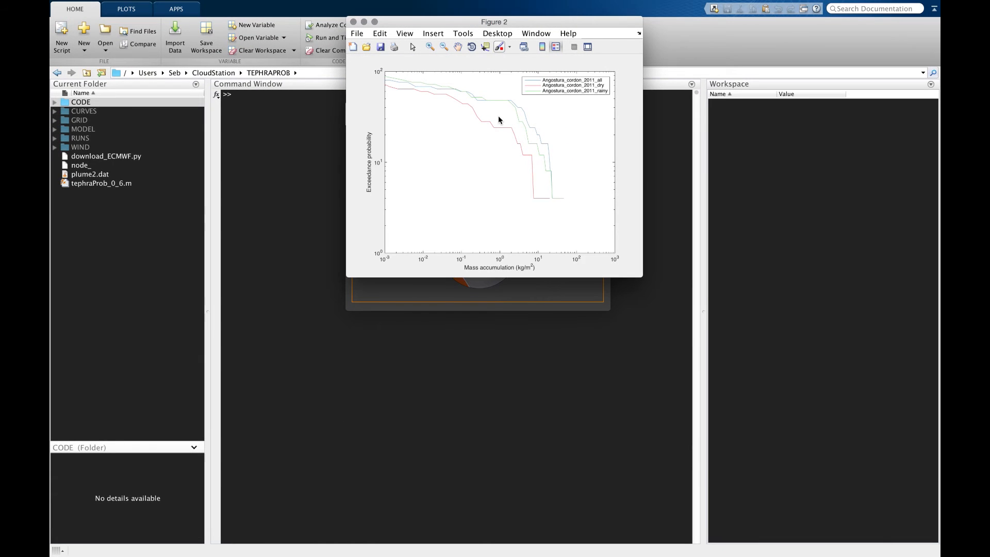
{"action": "left_click", "coordinate": [353, 22]}
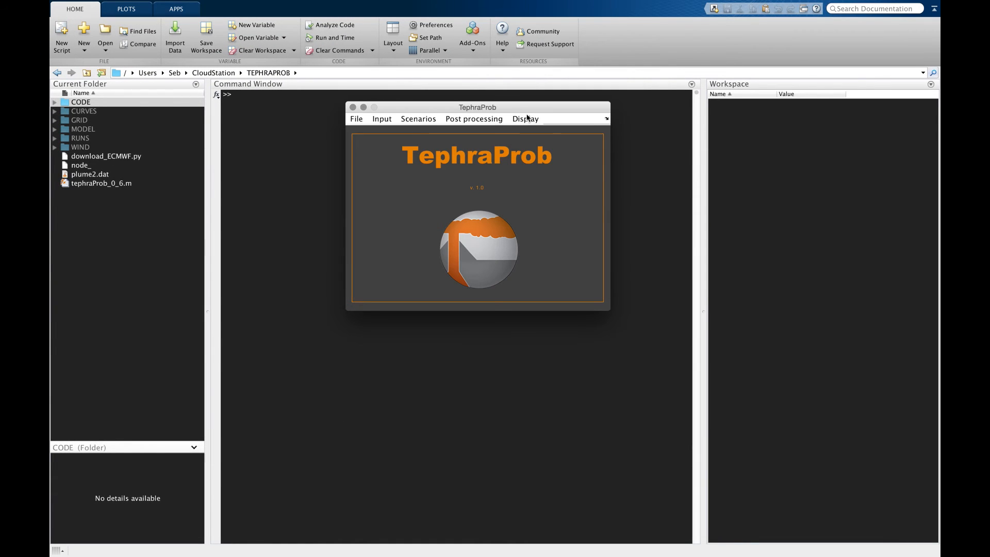
Step: Plot the hazard curves Angostura_cordon_2011_all and Traful_cordon_2011_all together, and close the figure after comparing the two locations
{"action": "left_click", "coordinate": [525, 119]}
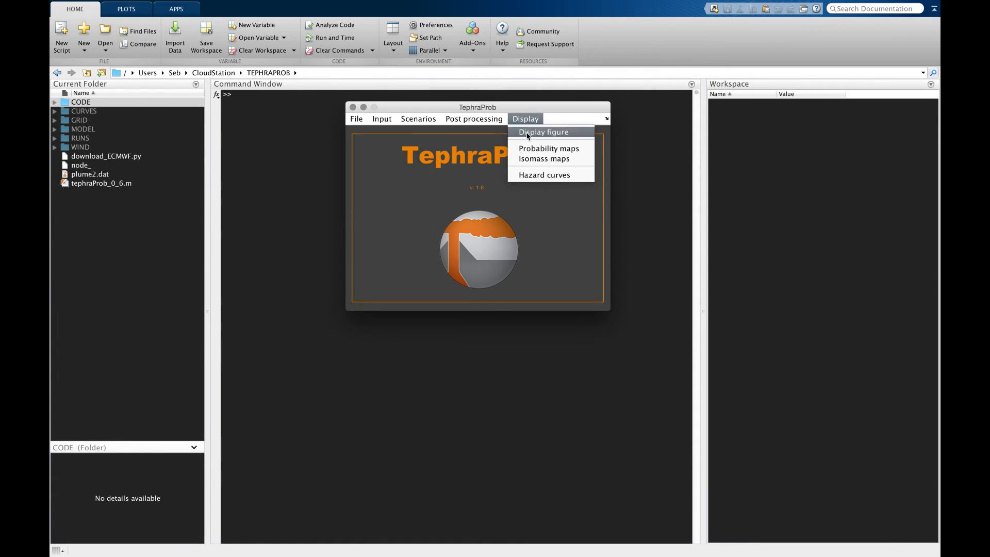
{"action": "left_click", "coordinate": [536, 175]}
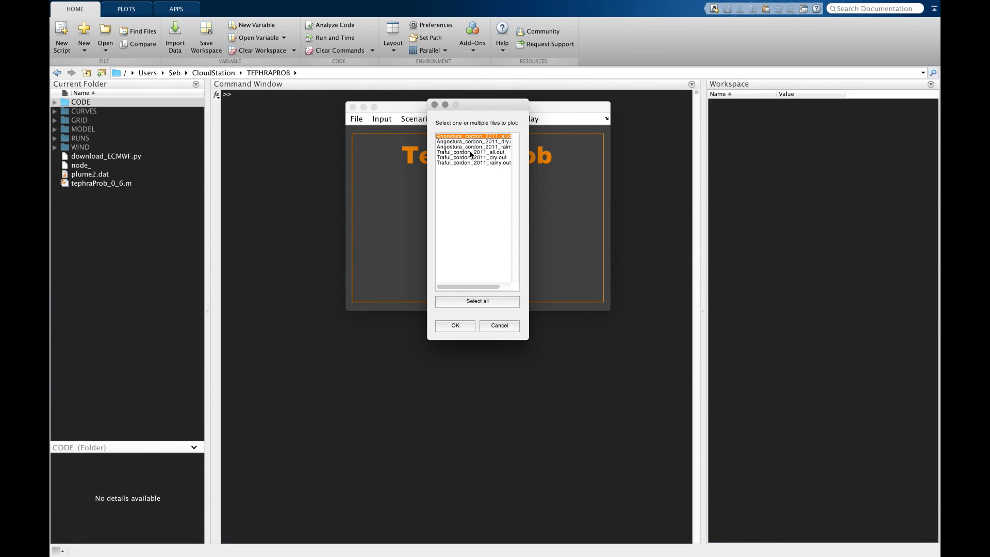
{"action": "left_click", "coordinate": [470, 152], "text": "super"}
{"action": "left_click", "coordinate": [444, 328]}
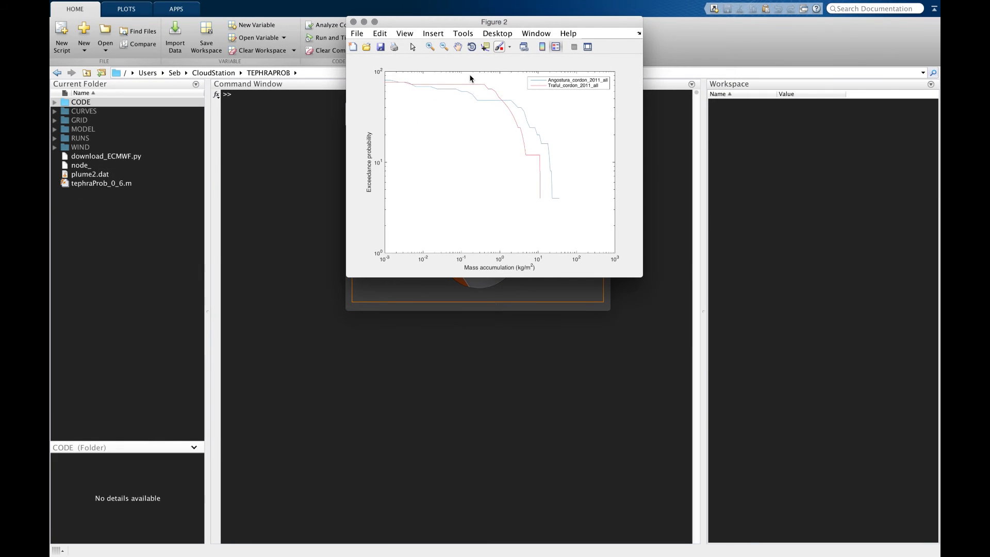
{"action": "left_click", "coordinate": [353, 22]}
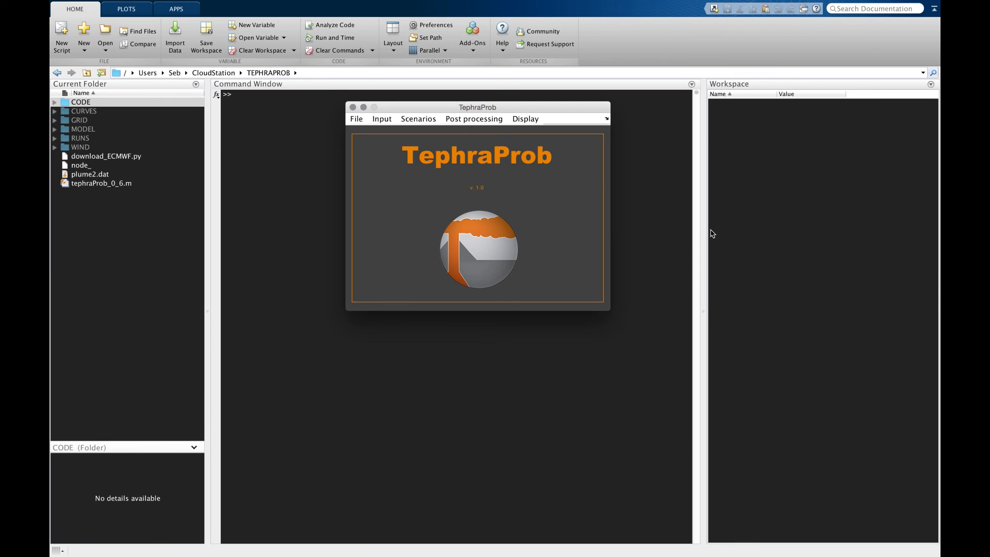
Step: Switch to Finder and select the cordon_2011 run folder inside RUNS
{"action": "key", "text": "ctrl+Right"}
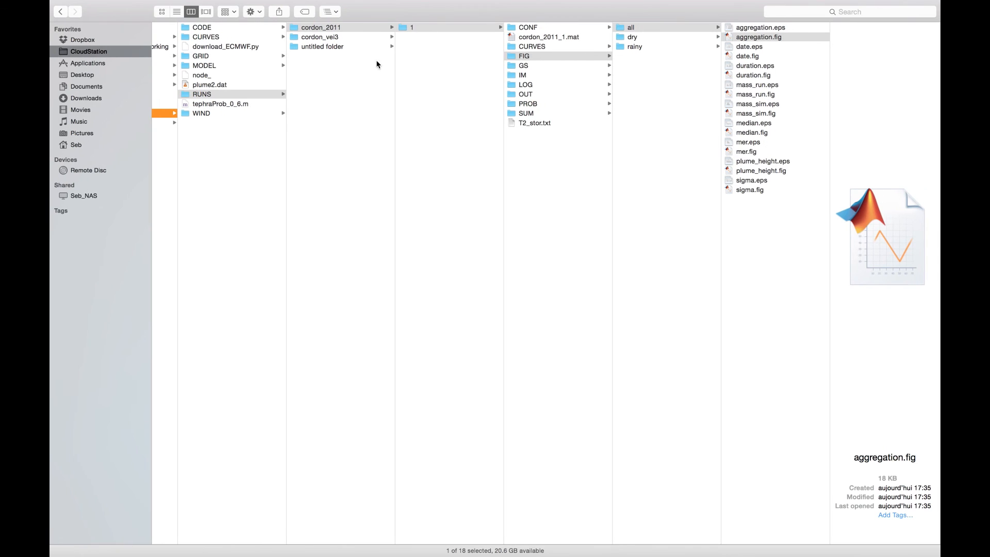
{"action": "left_click", "coordinate": [356, 37]}
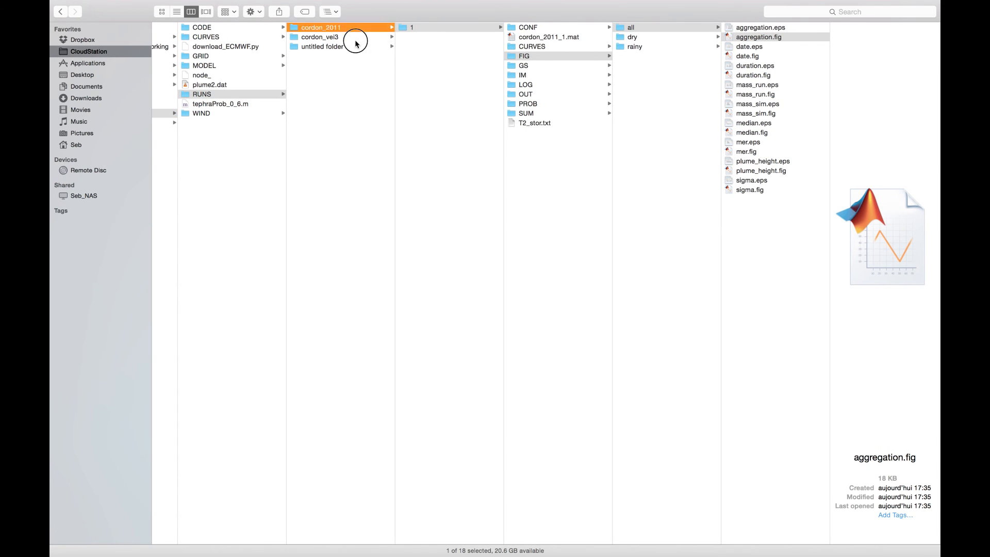